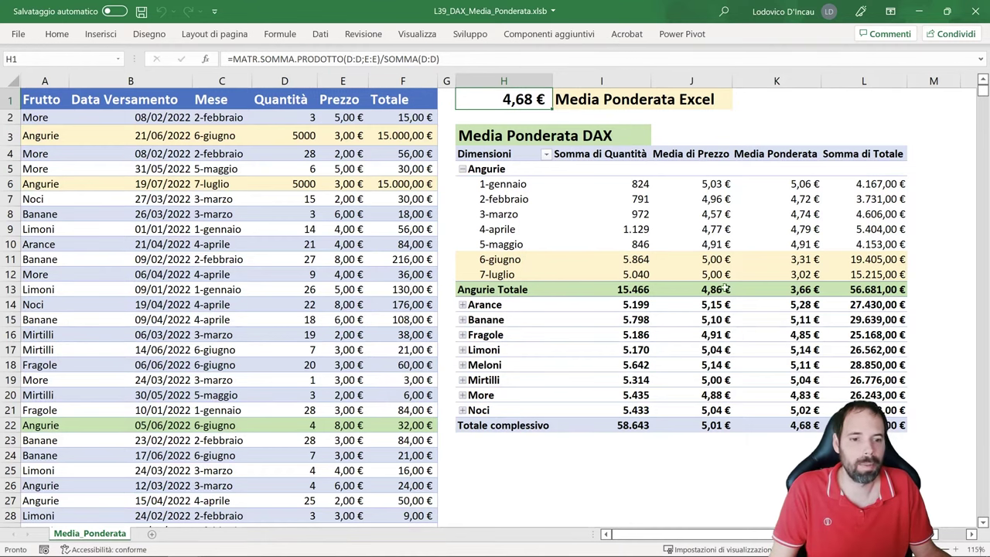
Step: Check the DAX grand total of 4,68 € against the first-row and Angurie quantities and prices
left_click(804, 426)
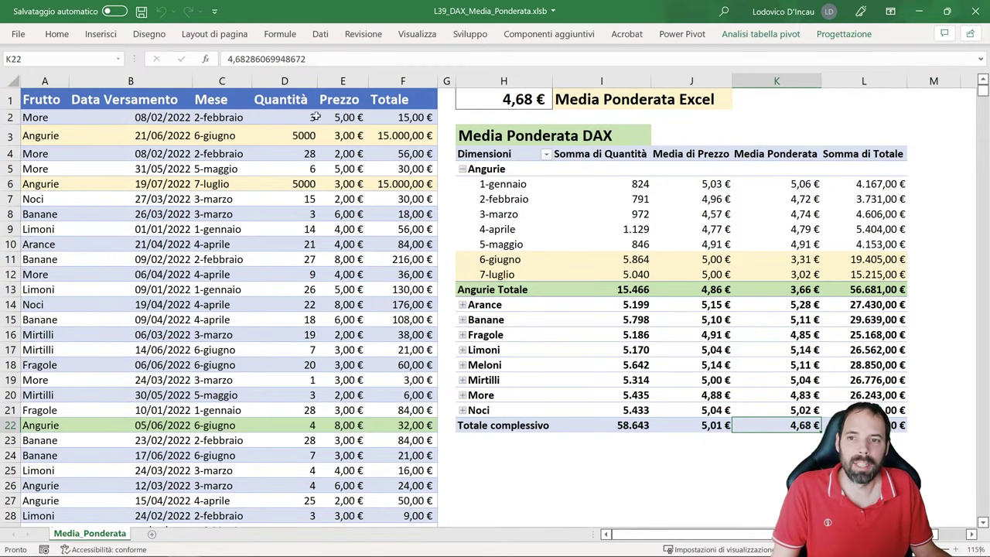
left_click(287, 117)
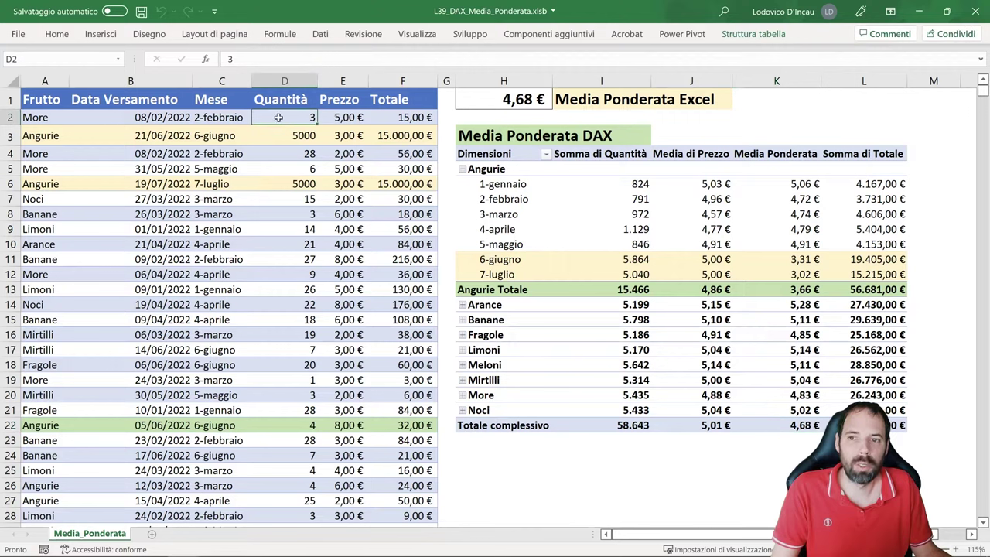
left_click(338, 117)
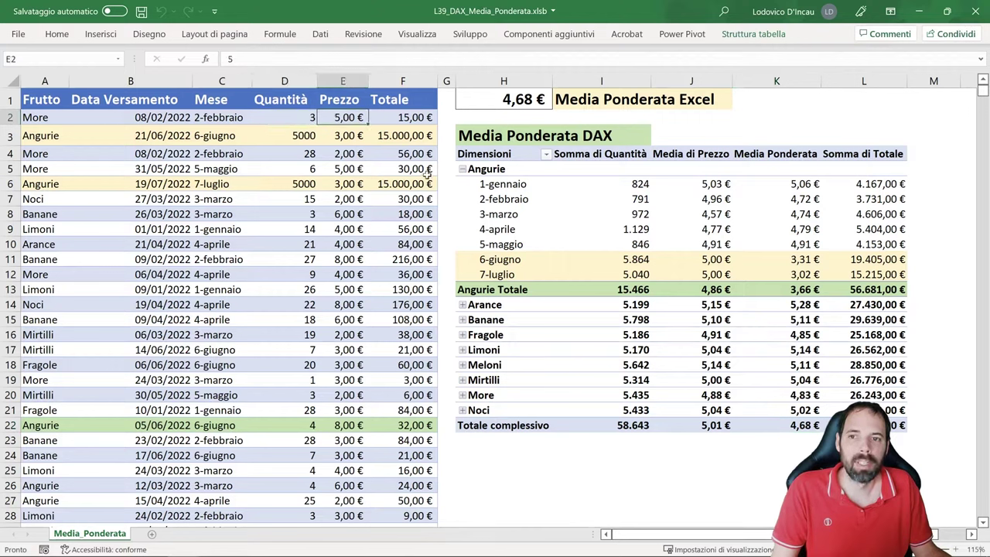
left_click(283, 135)
left_click(341, 137)
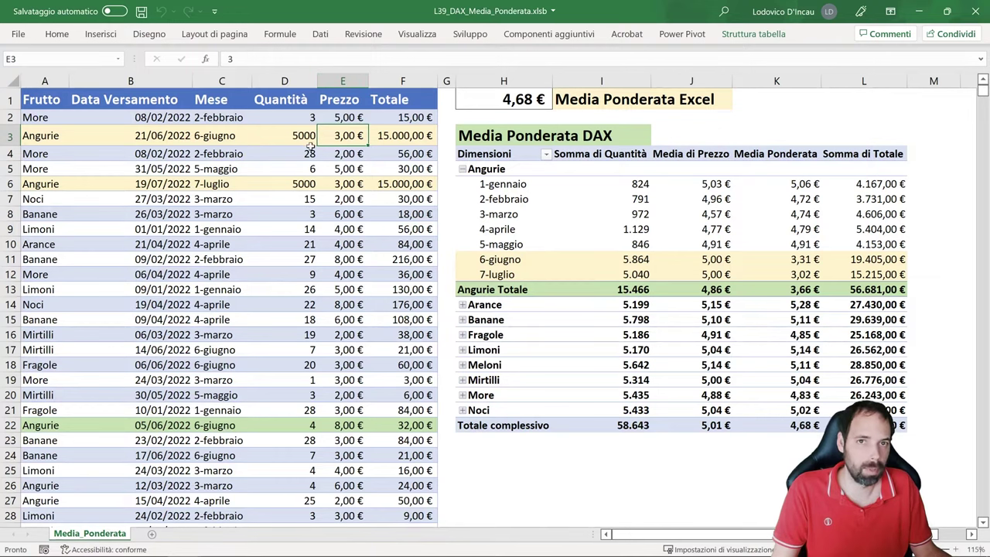
Step: Select the Quantità and Prezzo columns and the prices E2:E3 to view their statistics
left_click(285, 80)
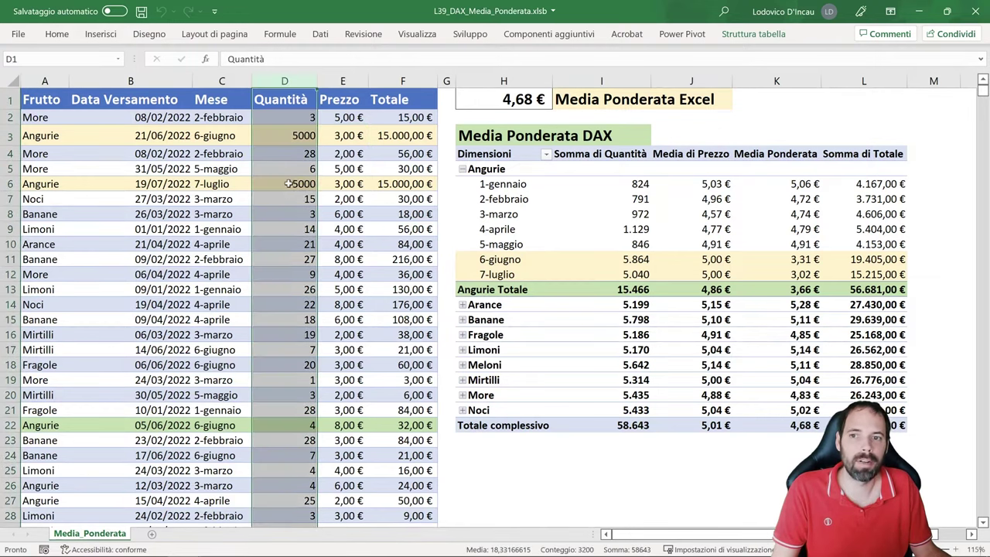
left_click(346, 118)
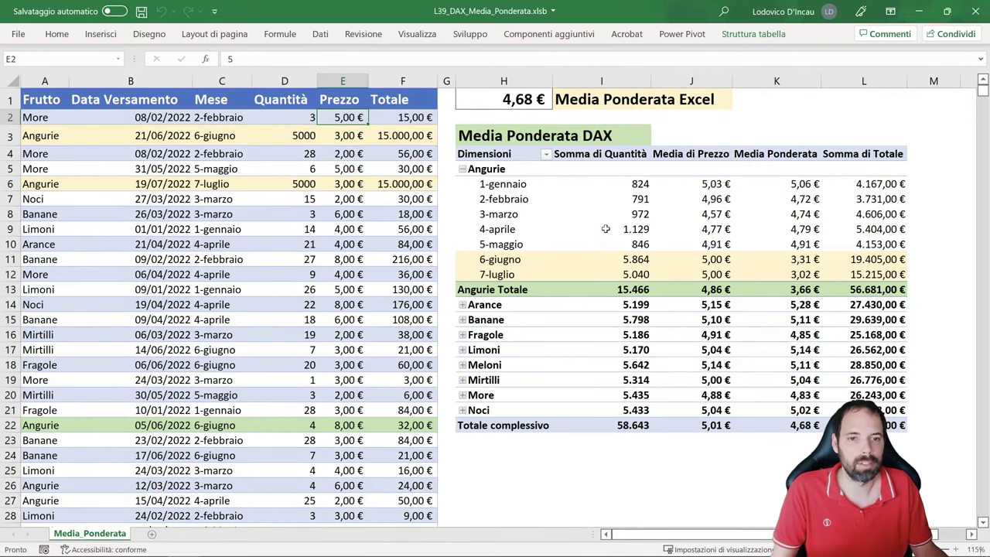
left_click(712, 186)
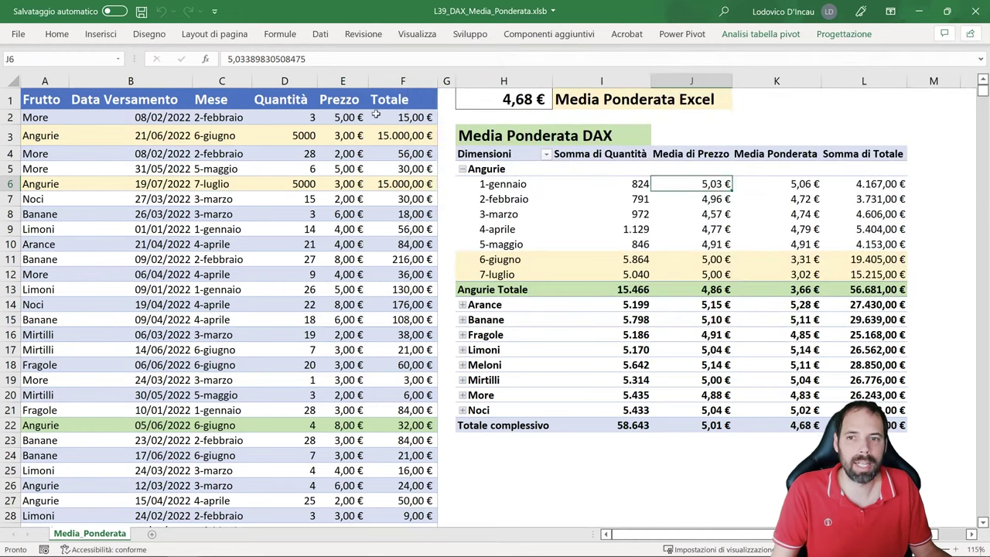
left_click(329, 81)
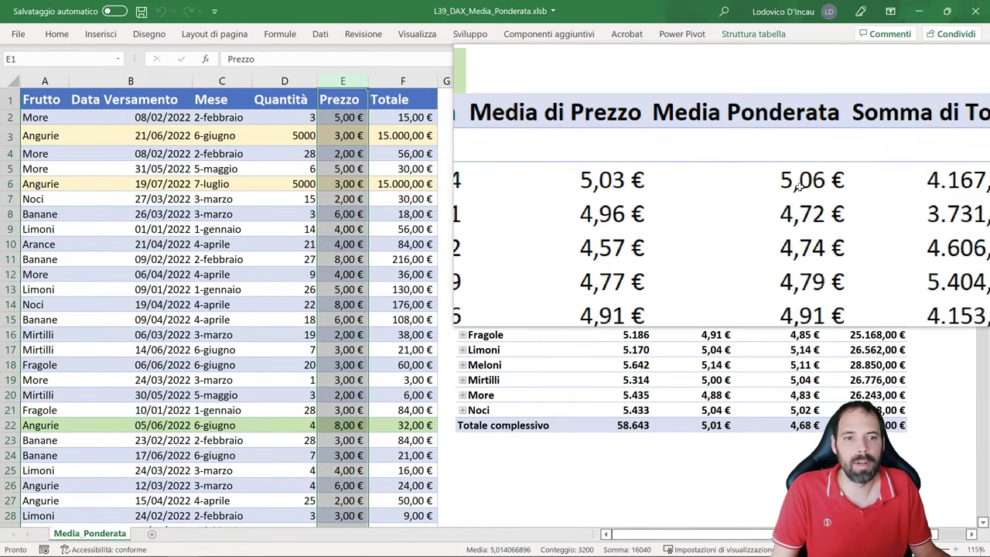
mouse_move(798, 260)
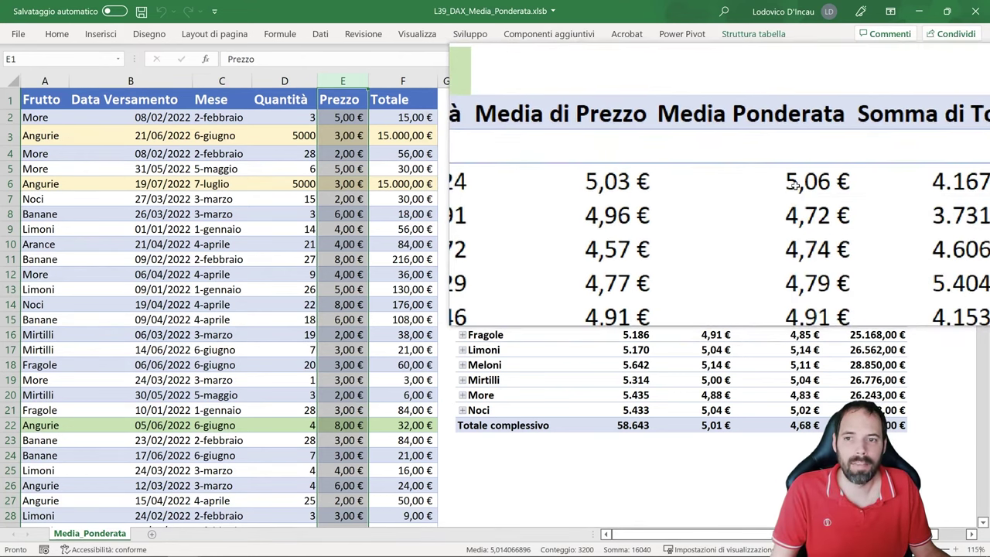
left_click_drag(345, 117, 344, 137)
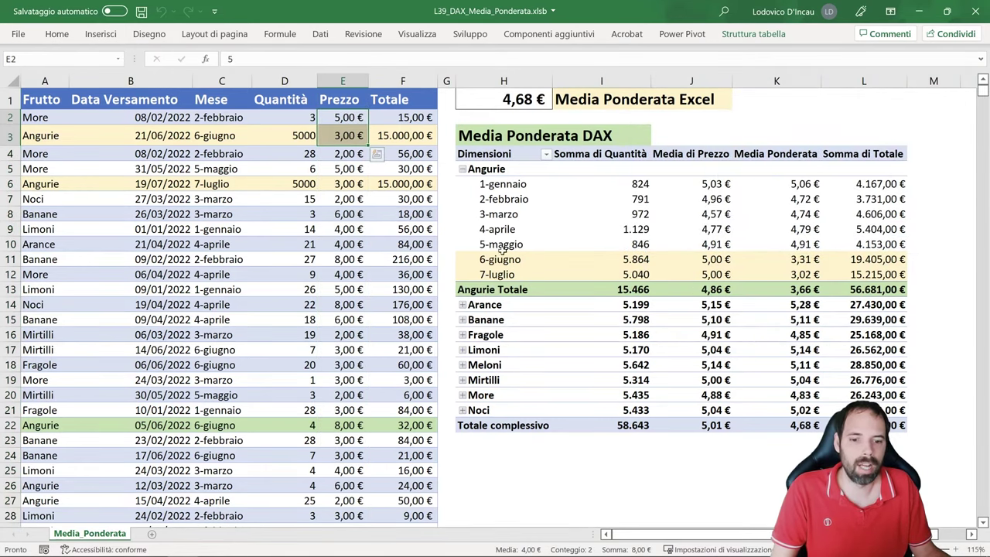
Step: Compare the Angurie 5000 quantity at 3,00 € with the first row's 3 at 5,00 €
left_click(291, 118)
left_click(342, 119)
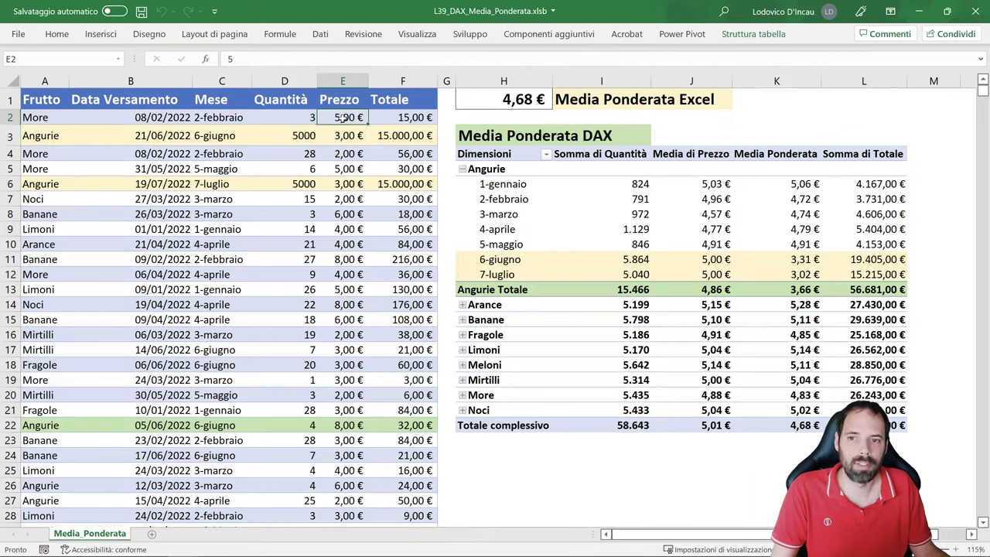
left_click(308, 139)
left_click(348, 135)
left_click(308, 139)
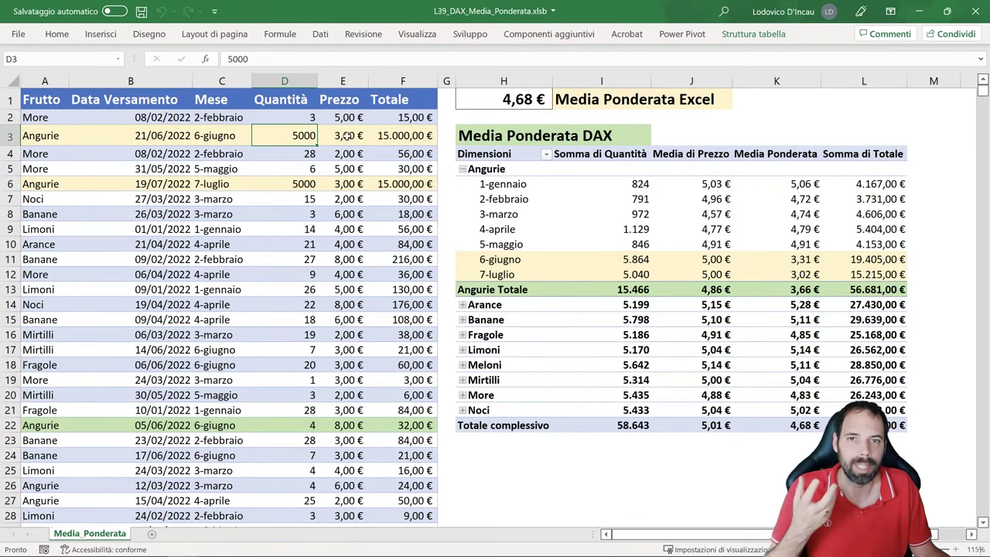
left_click(345, 135)
left_click(345, 117)
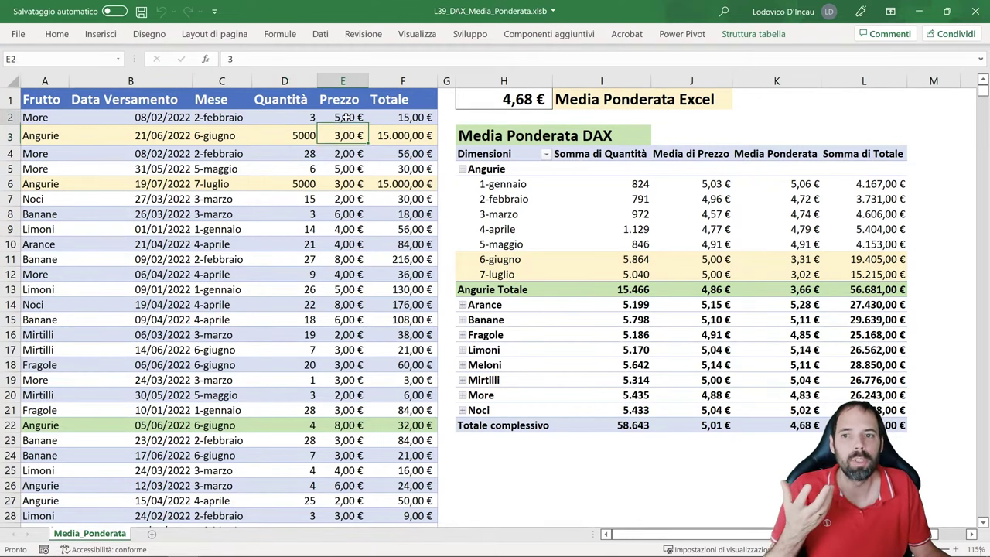
left_click(300, 117)
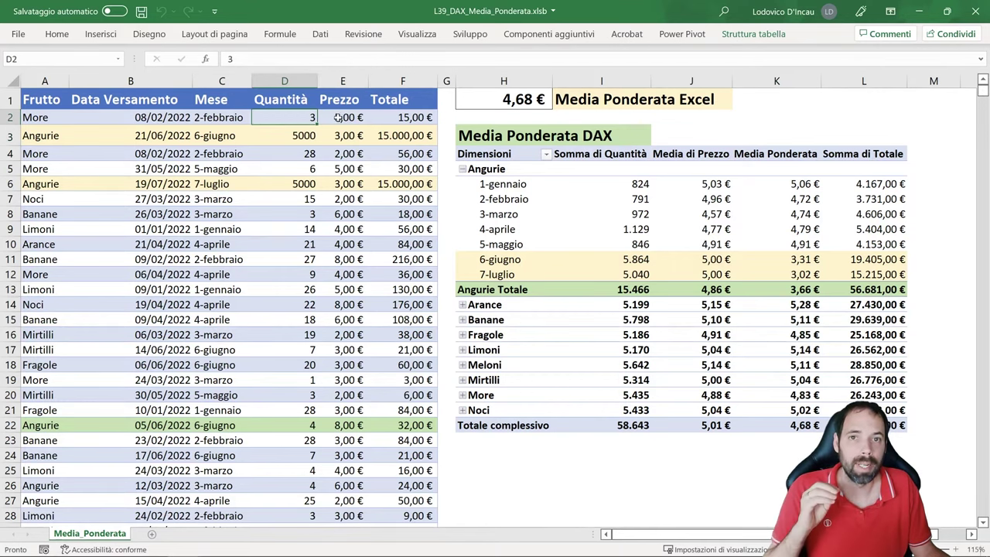
left_click(338, 118)
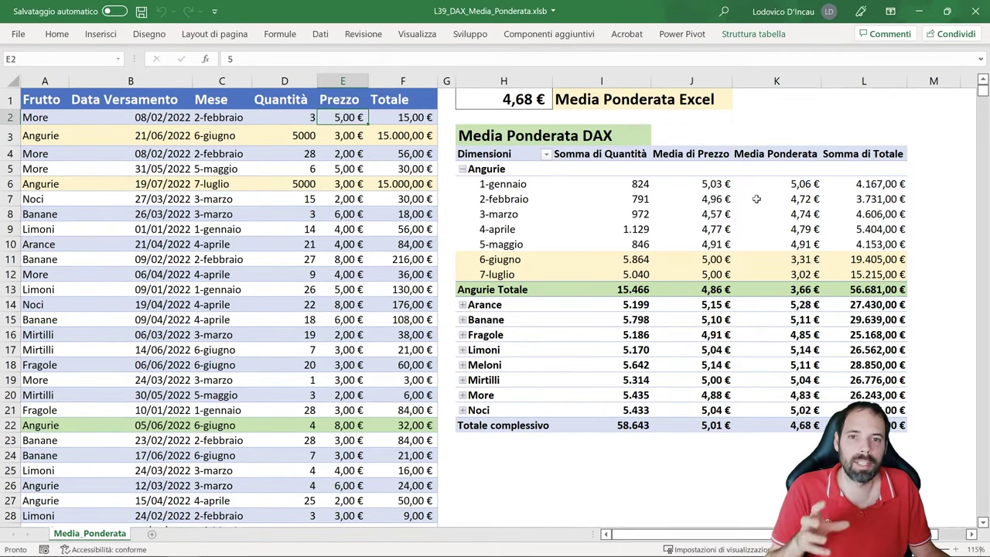
Step: Compare the pivot's June Angurie average price of 5,00 € with D3 and E3
mouse_move(753, 199)
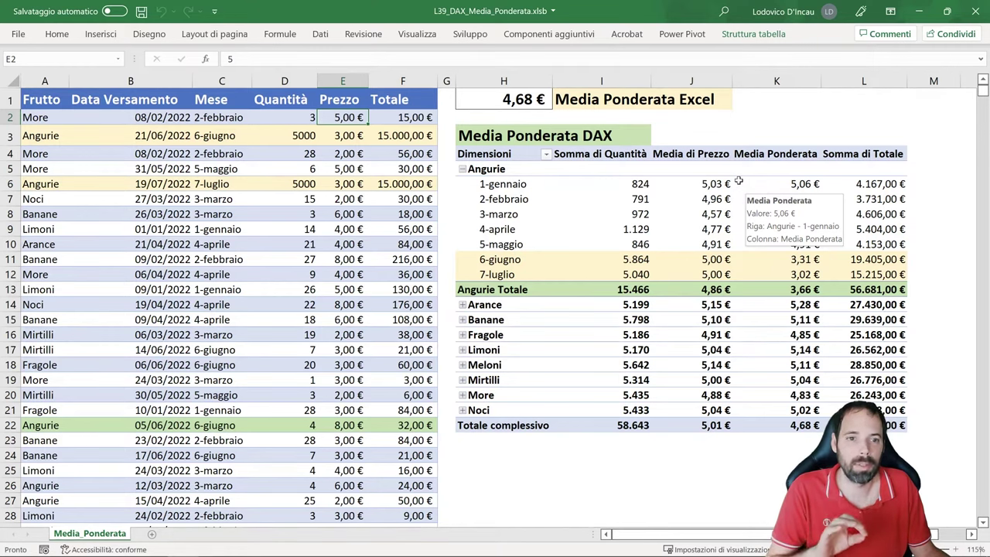
mouse_move(757, 216)
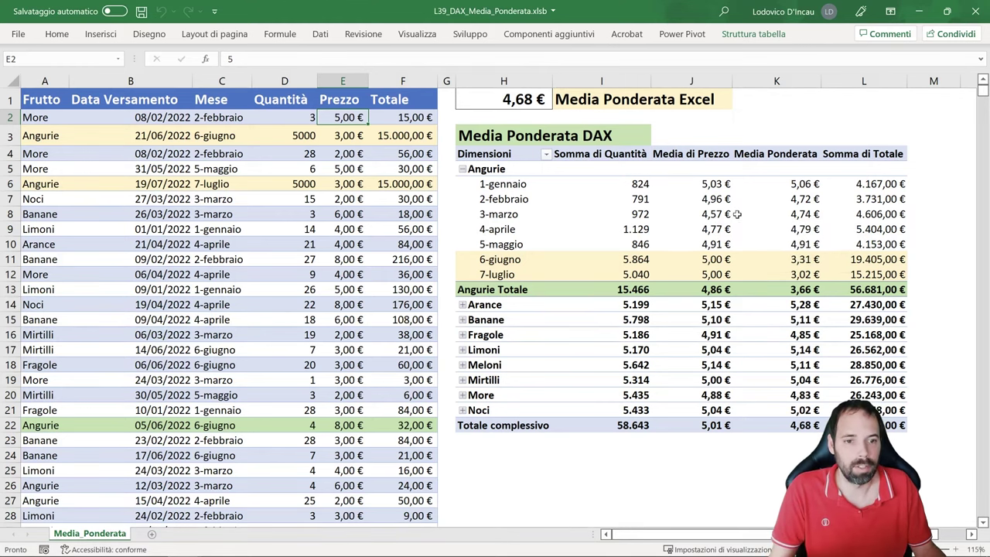
left_click(723, 259)
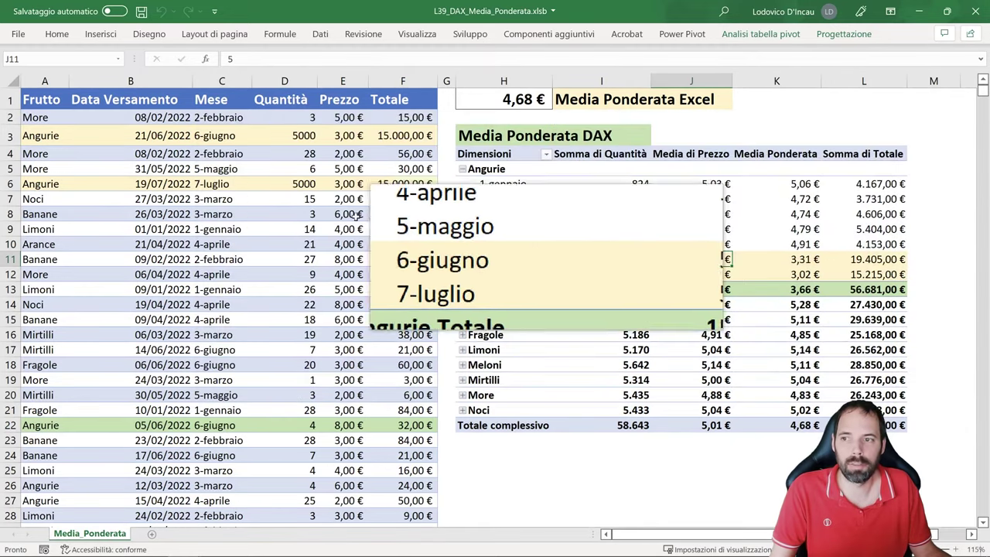
left_click(296, 135)
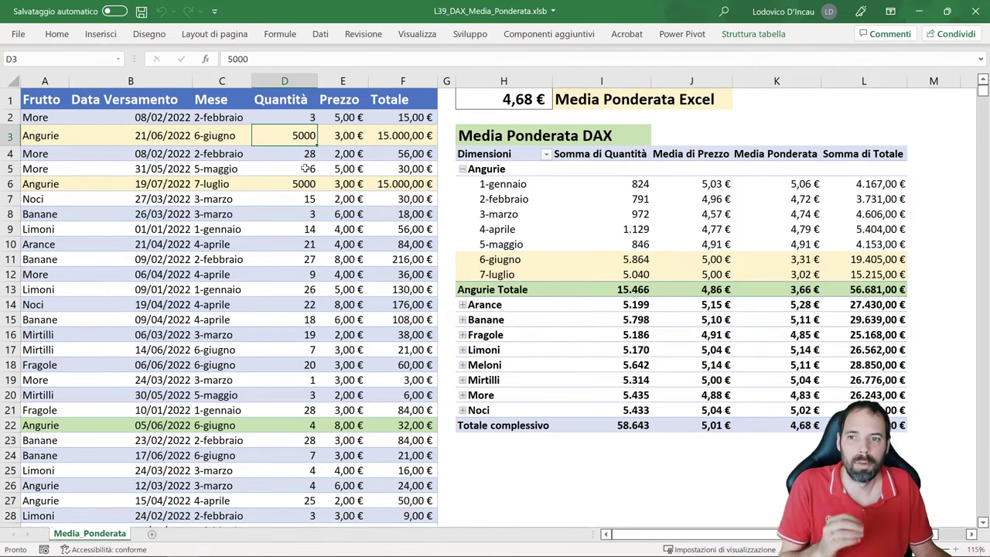
left_click(333, 134)
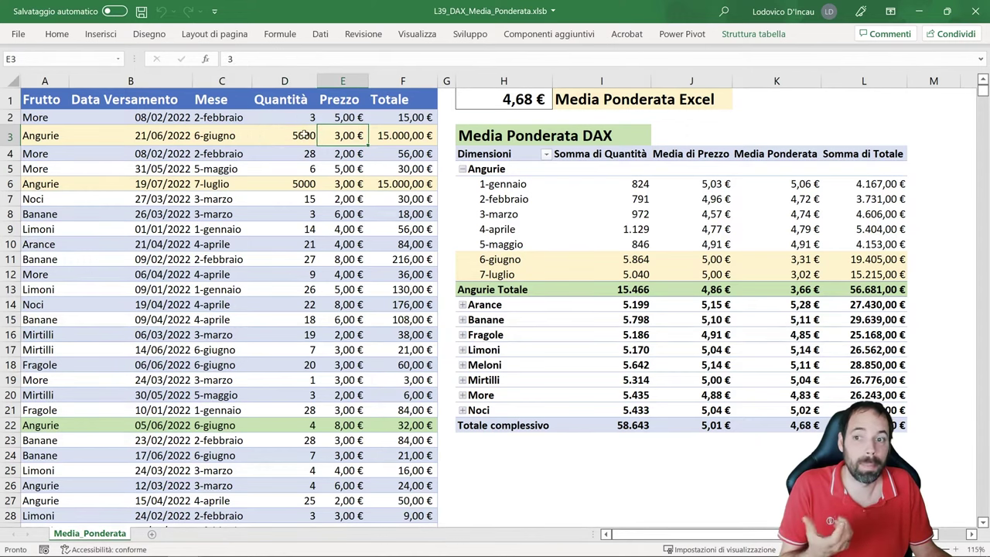
left_click(306, 135)
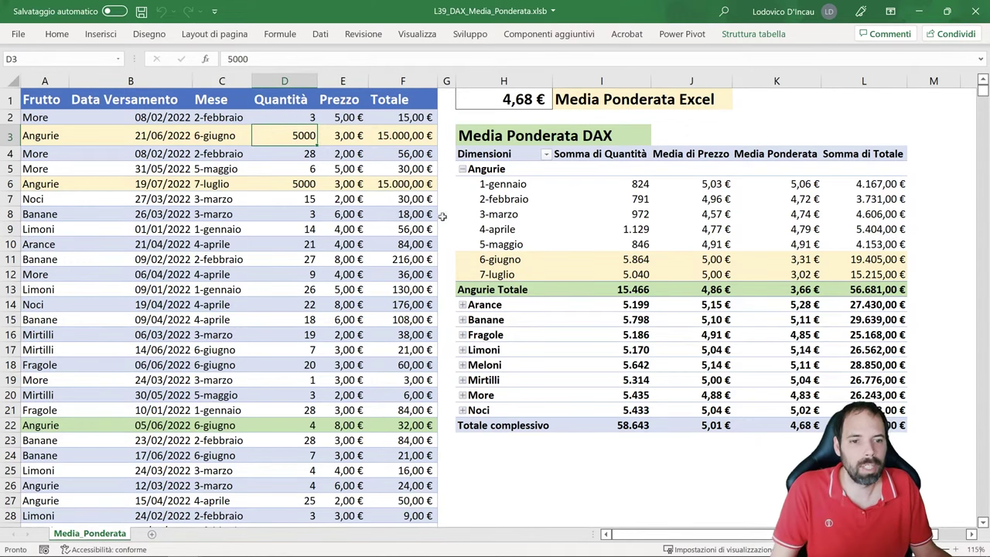
Step: Check the June Angurie weighted average of 3,31 € and total of 19.405,00 €
left_click(713, 260)
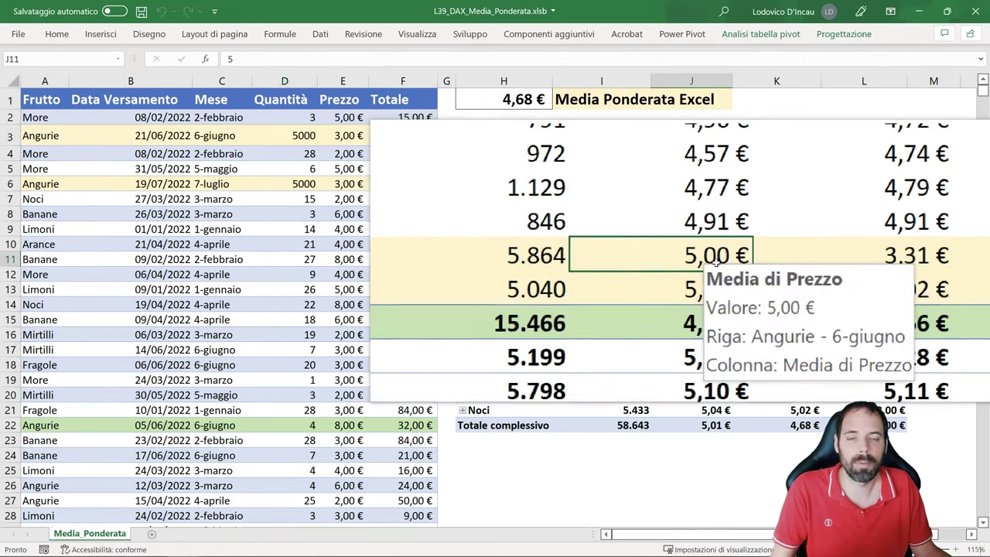
left_click(816, 259)
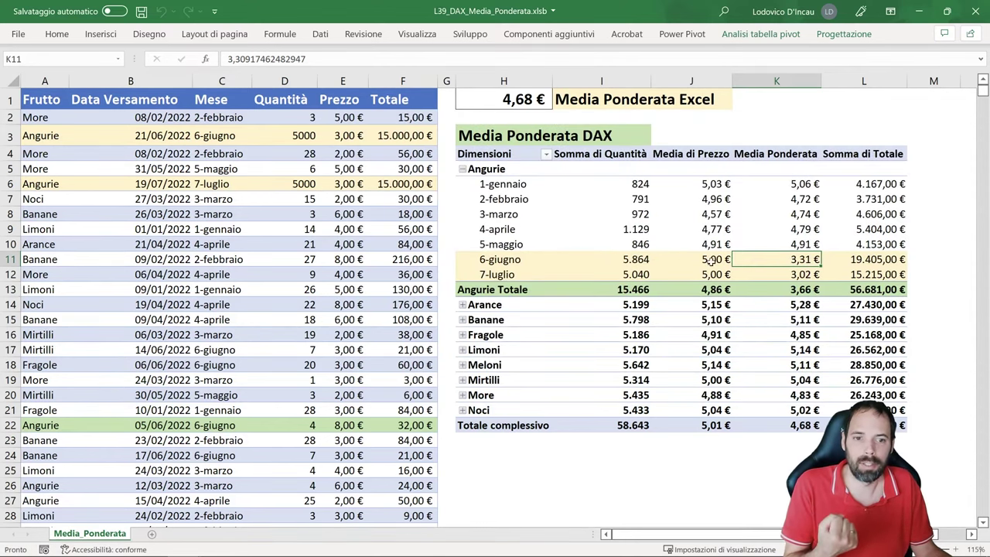
left_click(853, 260)
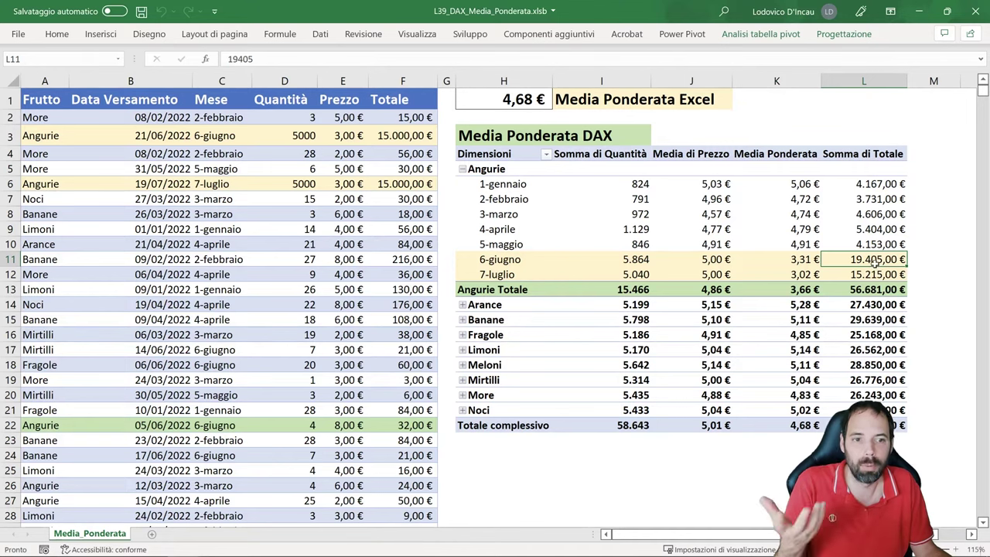
left_click(794, 261)
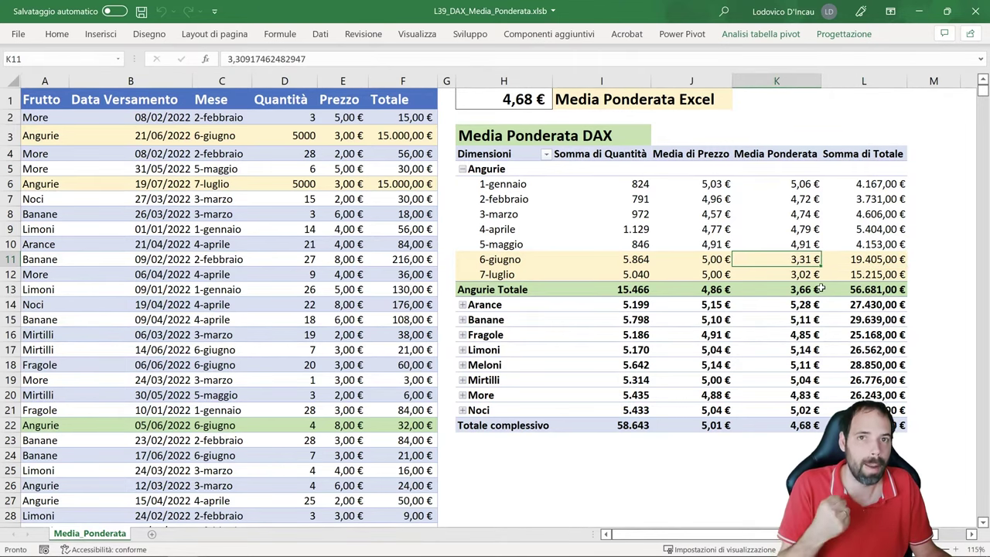
Step: Open the H1 formula and highlight its multiplied ranges D:D and E:E
left_click(507, 99)
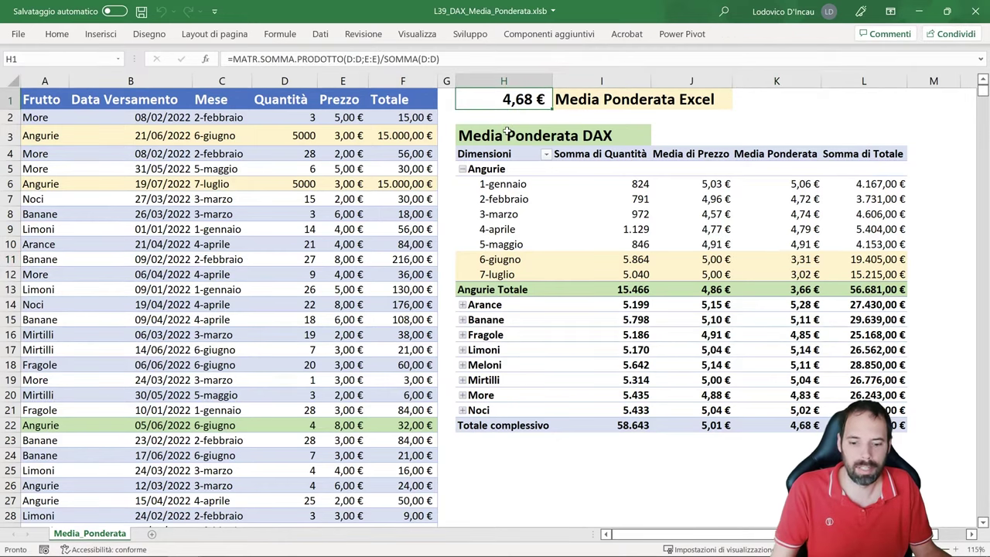
key("F2")
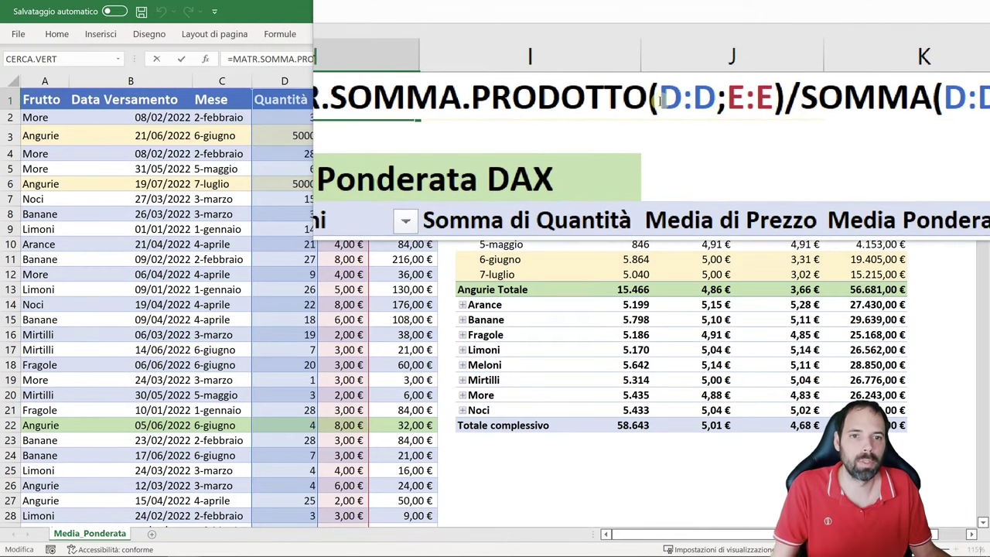
left_click(370, 58)
left_click(688, 99)
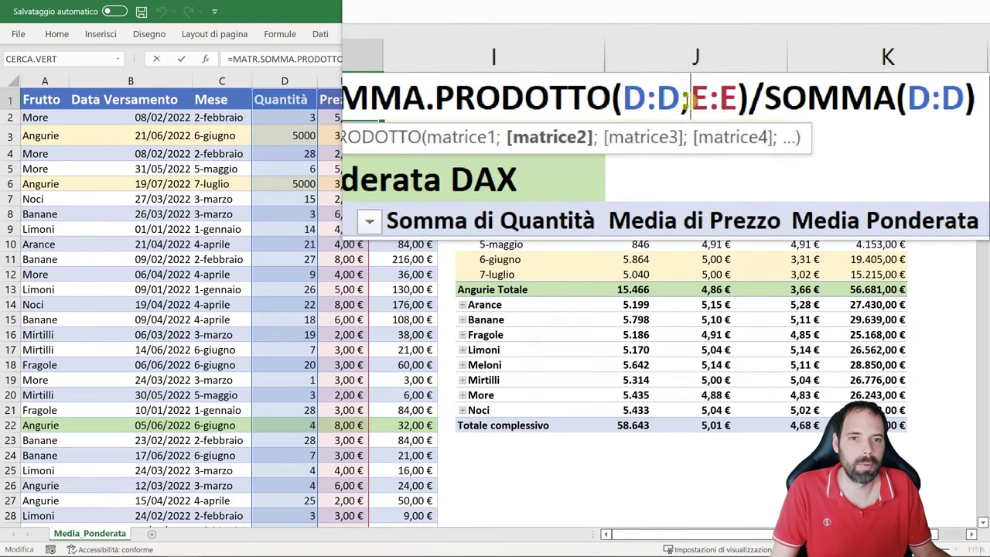
left_click(673, 101)
left_click(709, 101)
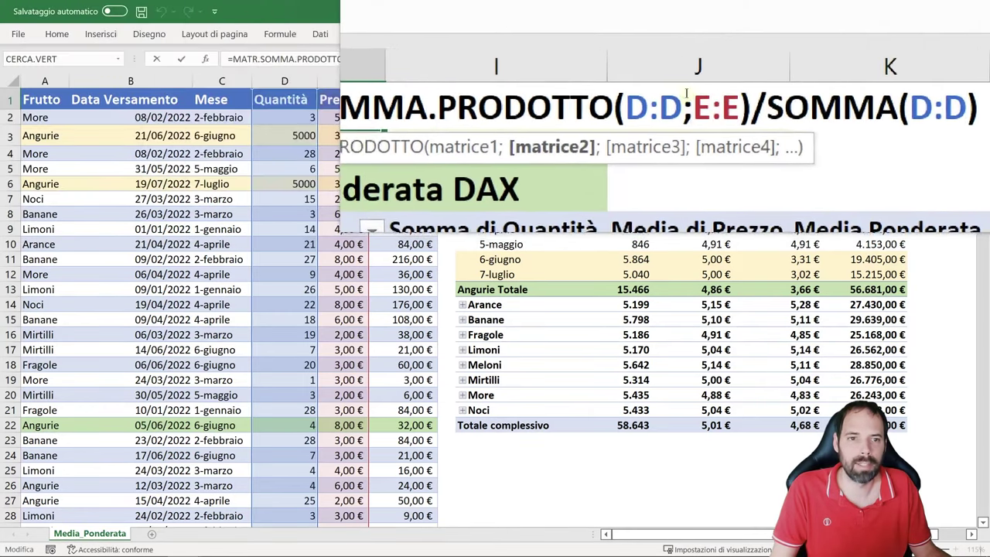
left_click_drag(710, 101, 660, 99)
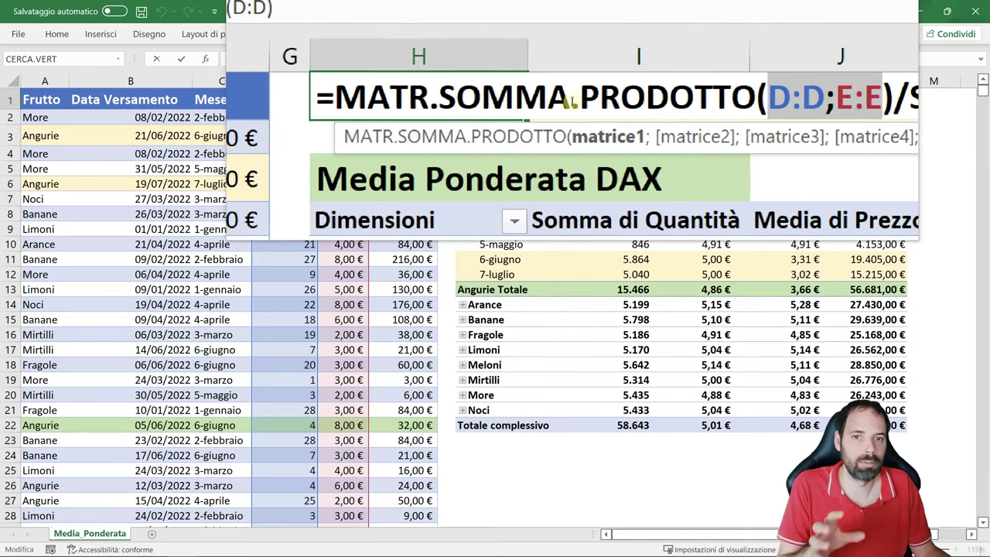
Step: Mark the SOMMA divisor, then commit =MATR.SOMMA.PRODOTTO(D:D;E:E)/SOMMA(D:D) in H1
left_click(539, 99)
left_click_drag(540, 99, 457, 99)
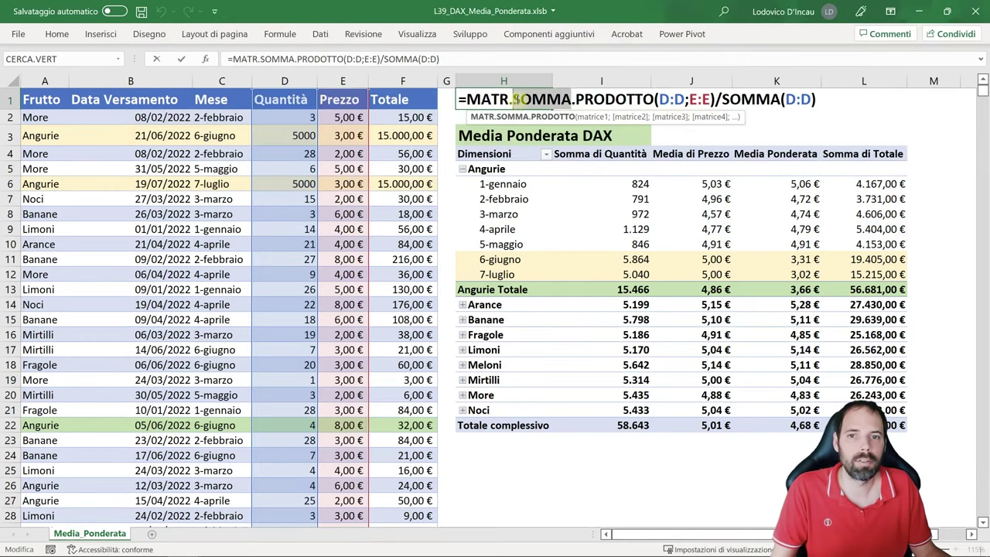
key("Escape")
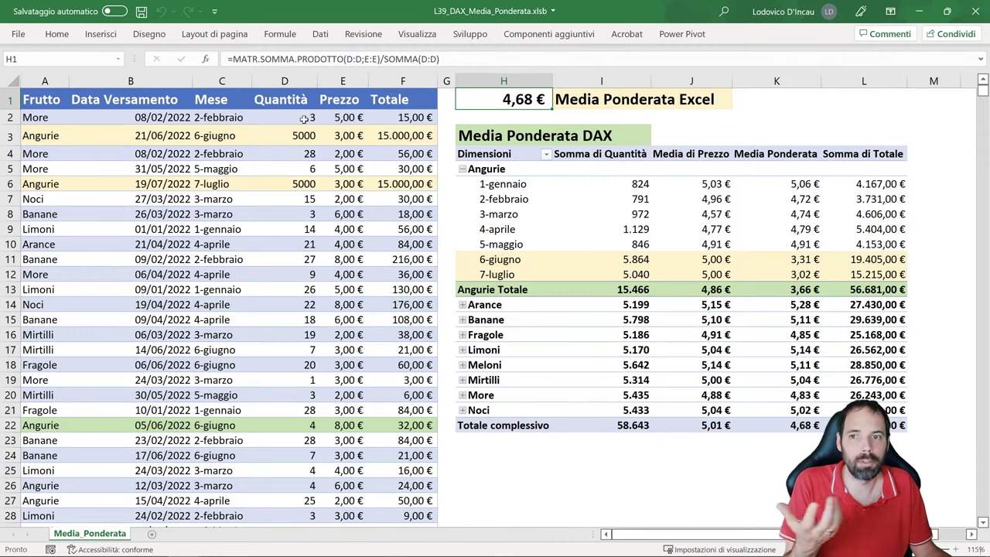
double_click(504, 104)
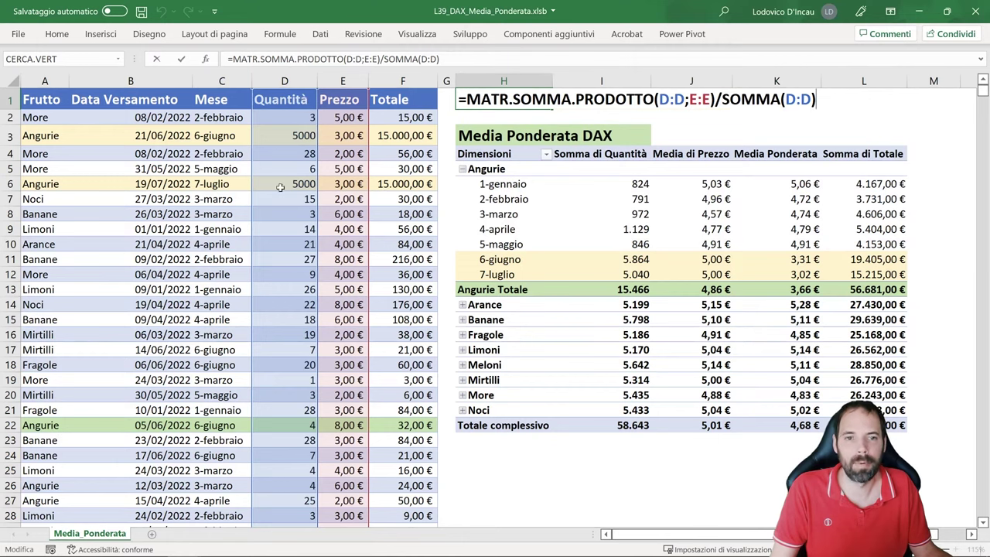
left_click(511, 98)
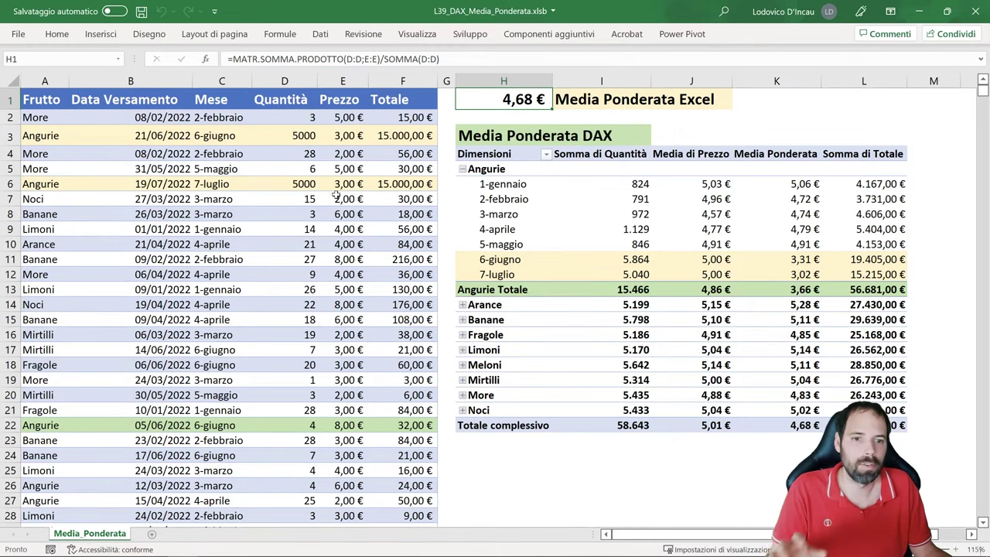
left_click(463, 169)
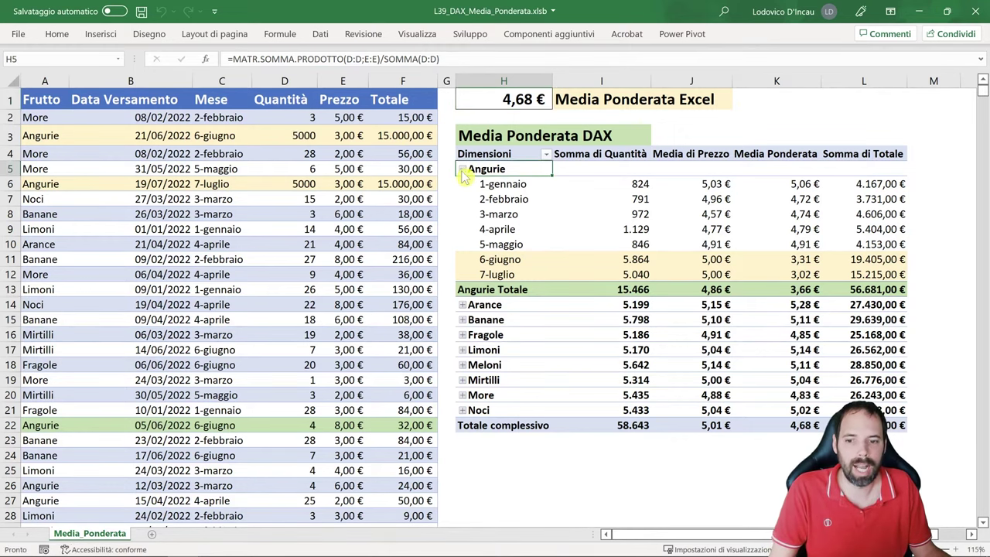
left_click(781, 304)
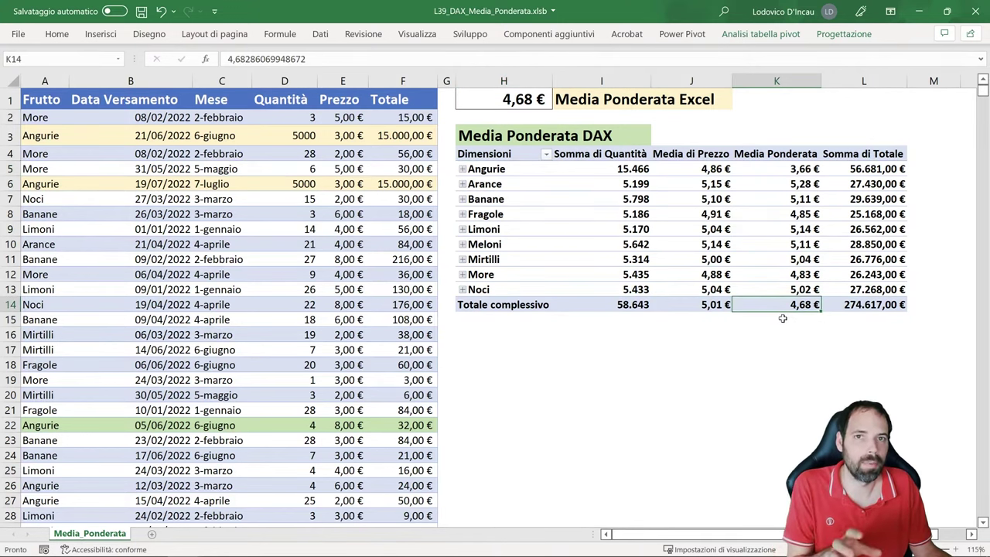
left_click(518, 105)
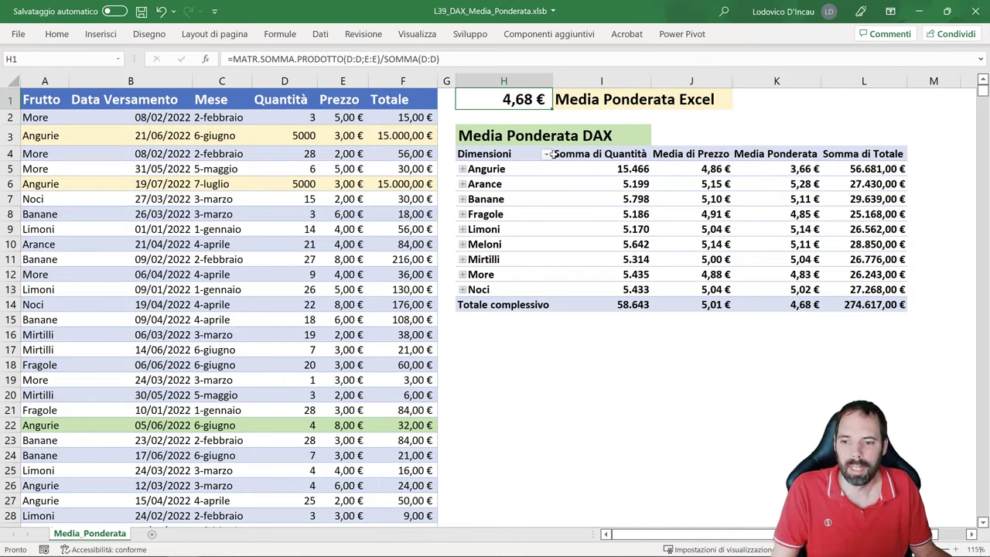
left_click(462, 169)
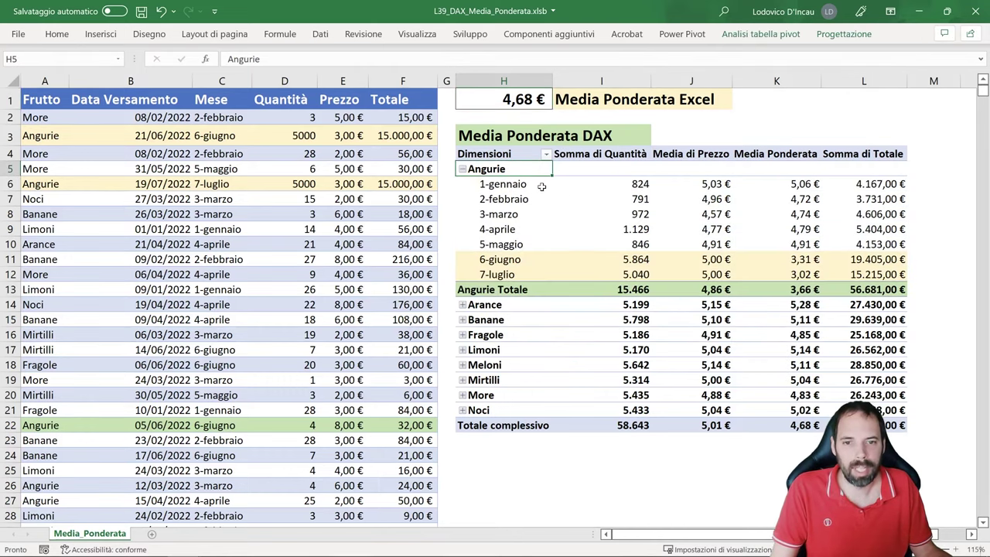
left_click(236, 155)
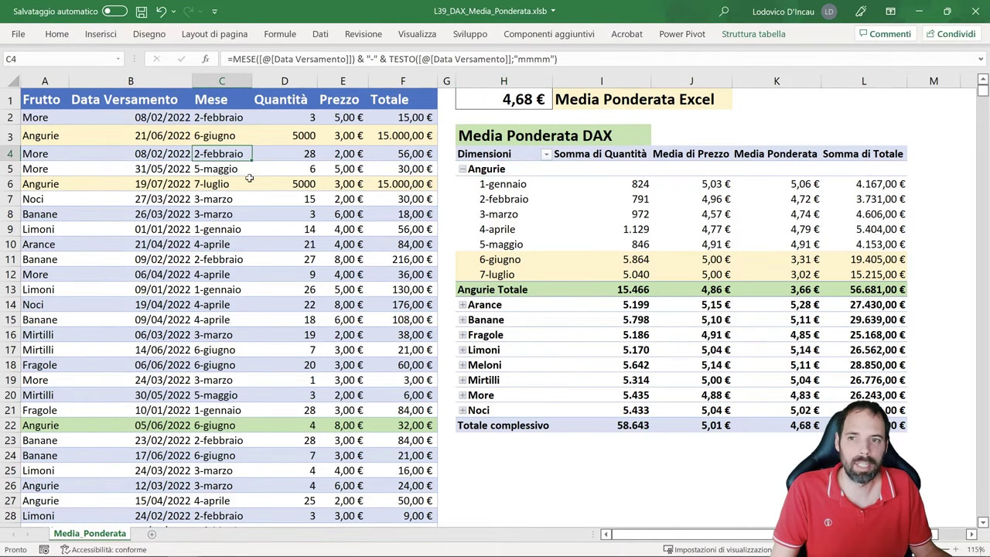
left_click(676, 34)
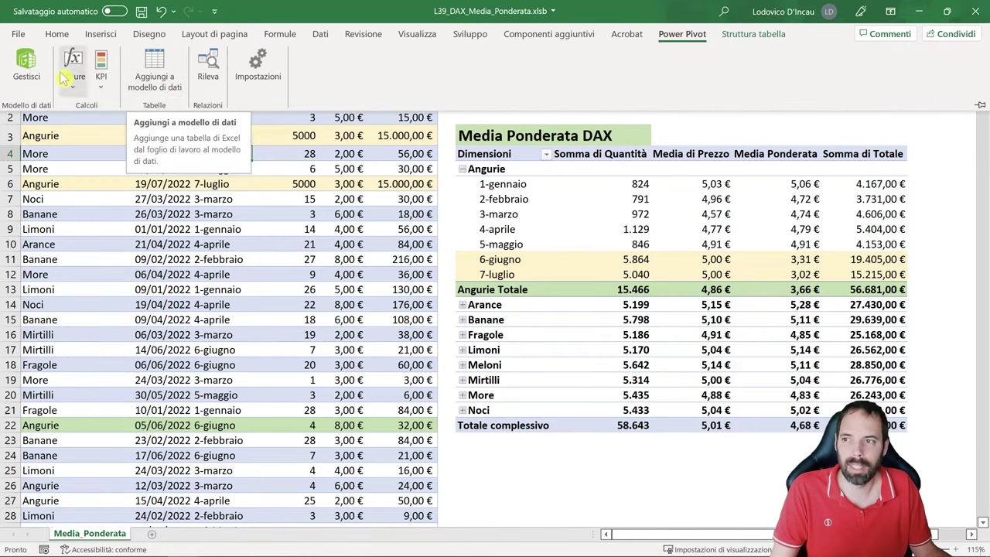
left_click(27, 66)
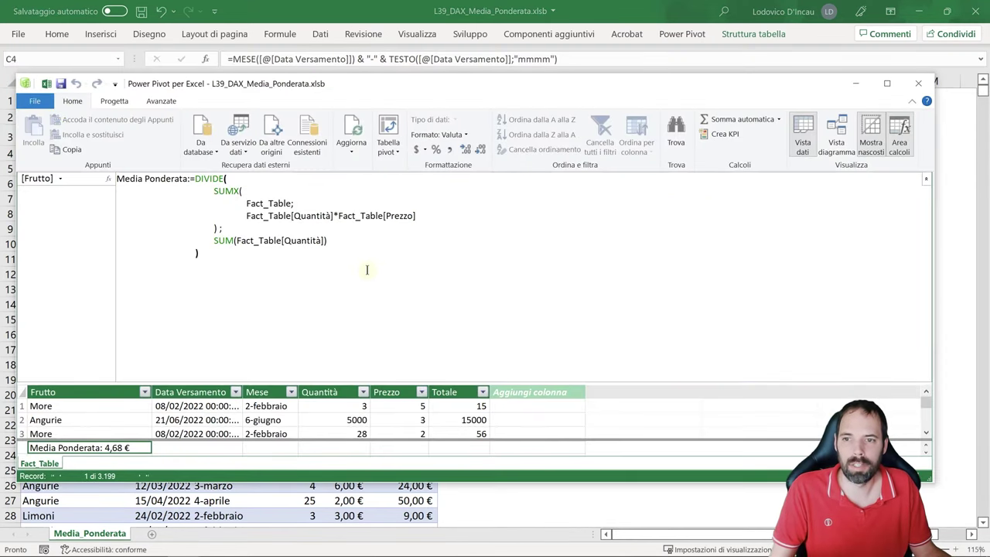
scroll(365, 267, "up", 2)
left_click(360, 11)
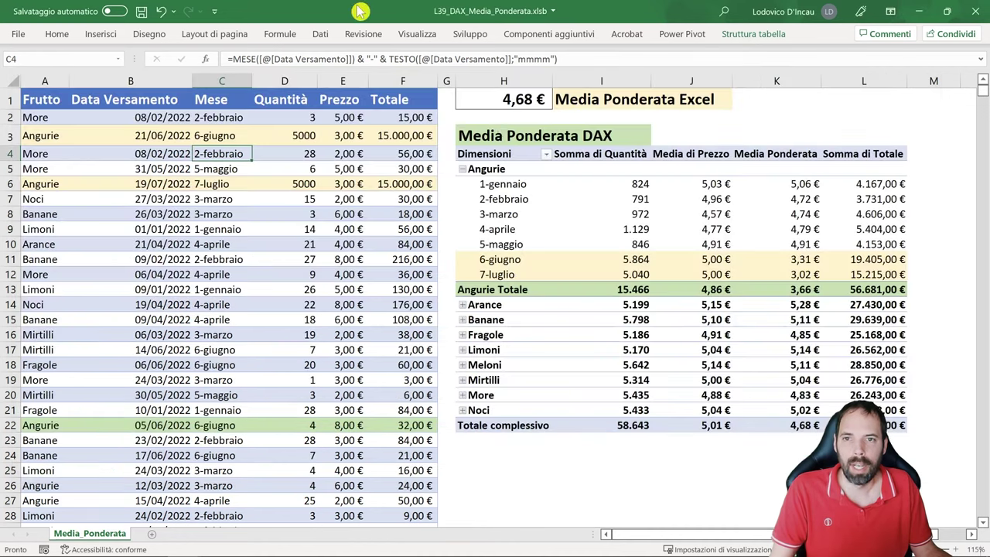
Step: Bring Power Pivot back in front with the formula bar zoomed and the window moved aside
left_click(521, 104)
key("alt+Tab")
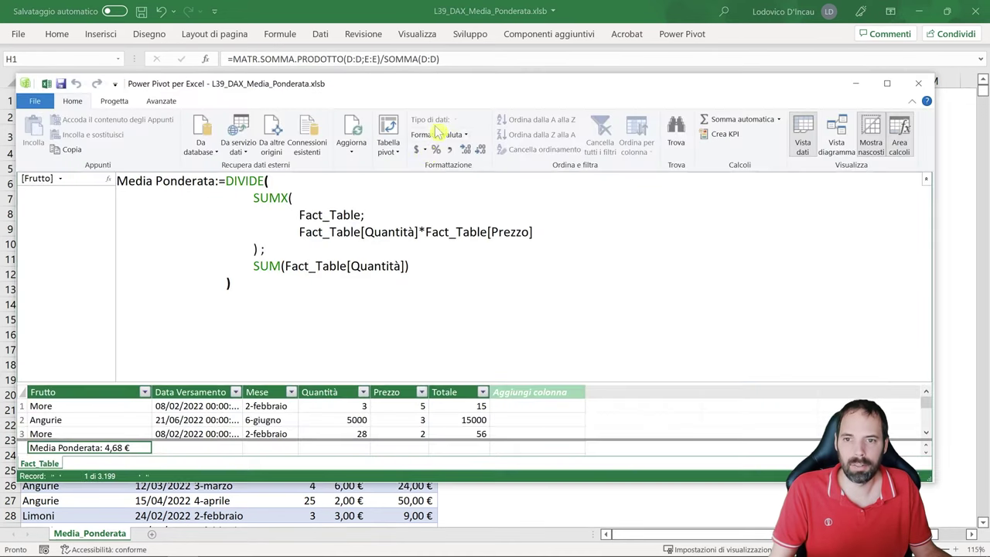
scroll(408, 262, "up", 2)
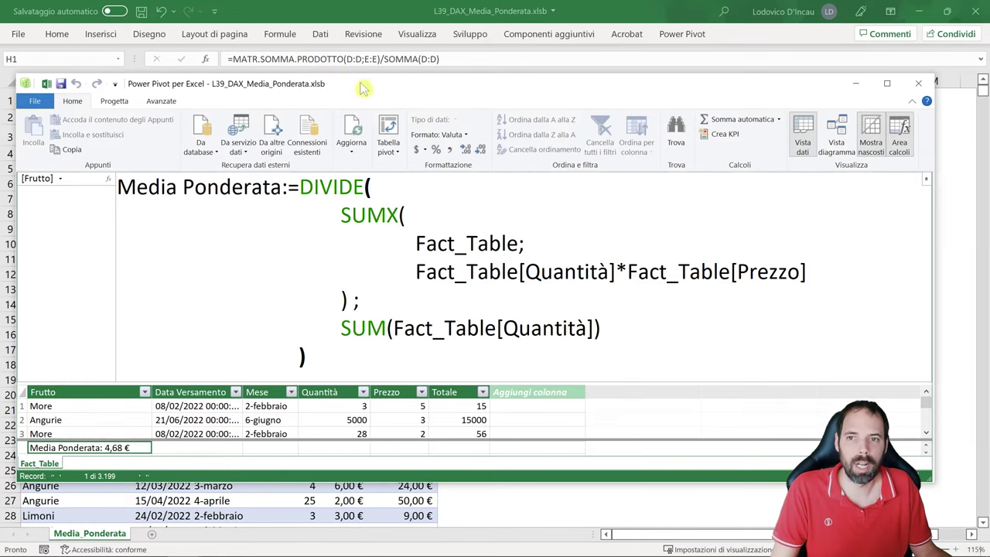
left_click_drag(363, 85, 397, 84)
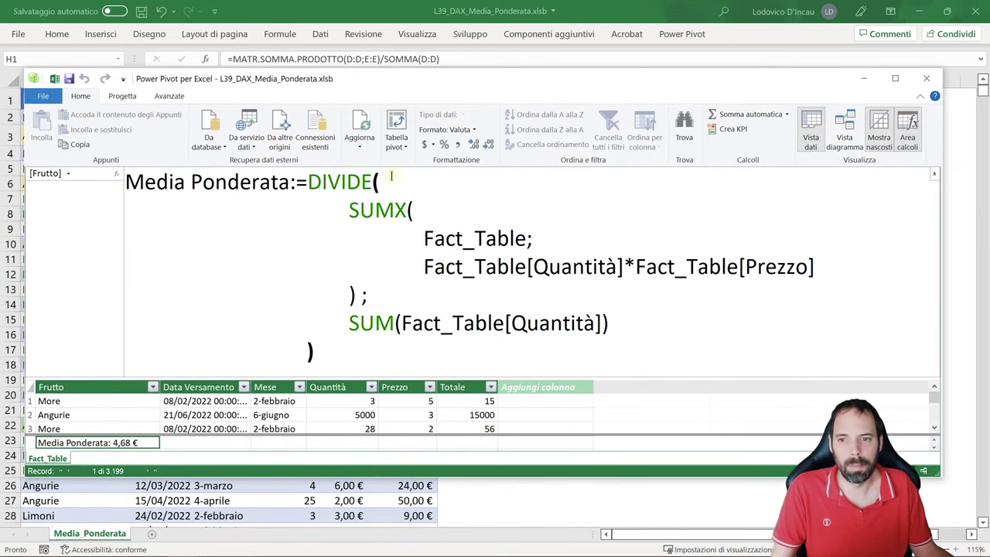
left_click_drag(351, 210, 397, 211)
left_click(407, 210)
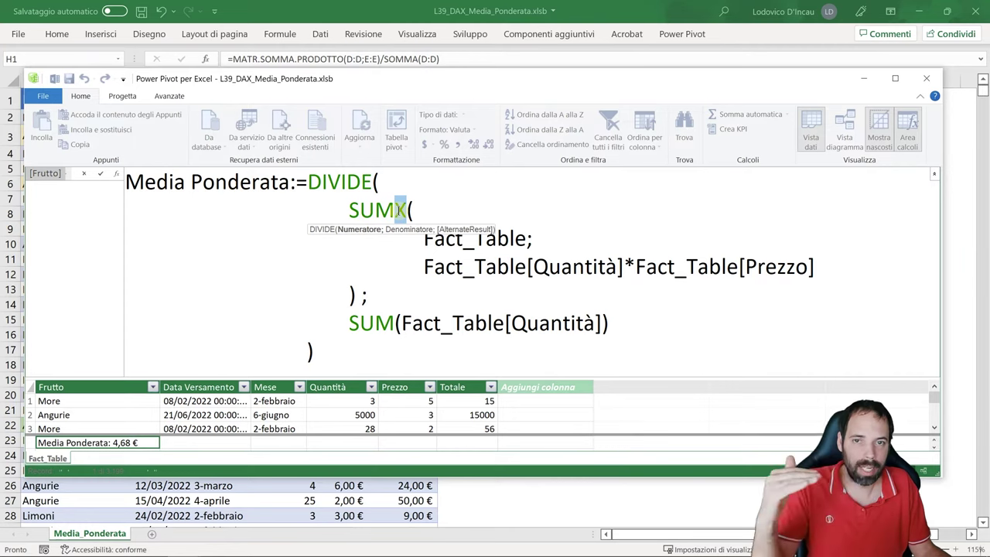
left_click(438, 211)
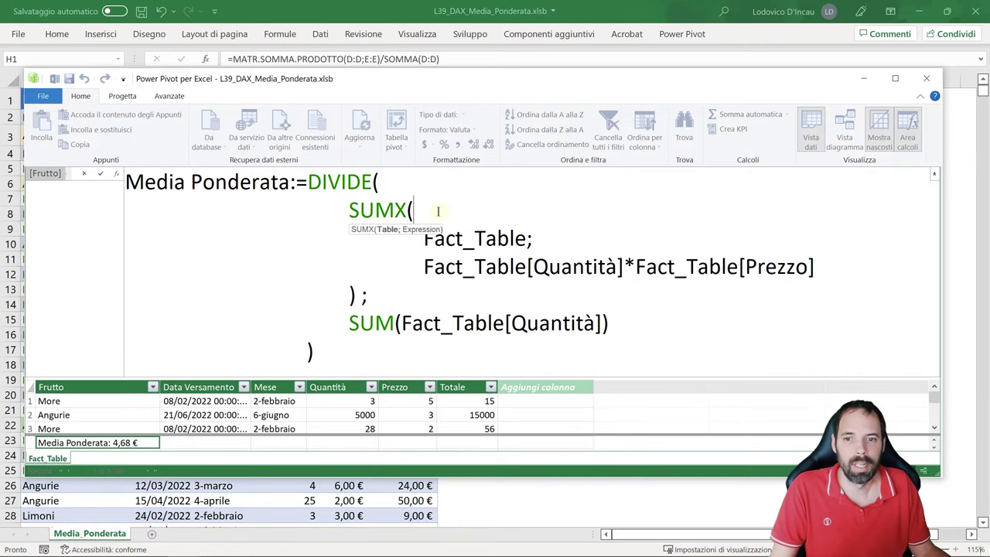
key("super+plus")
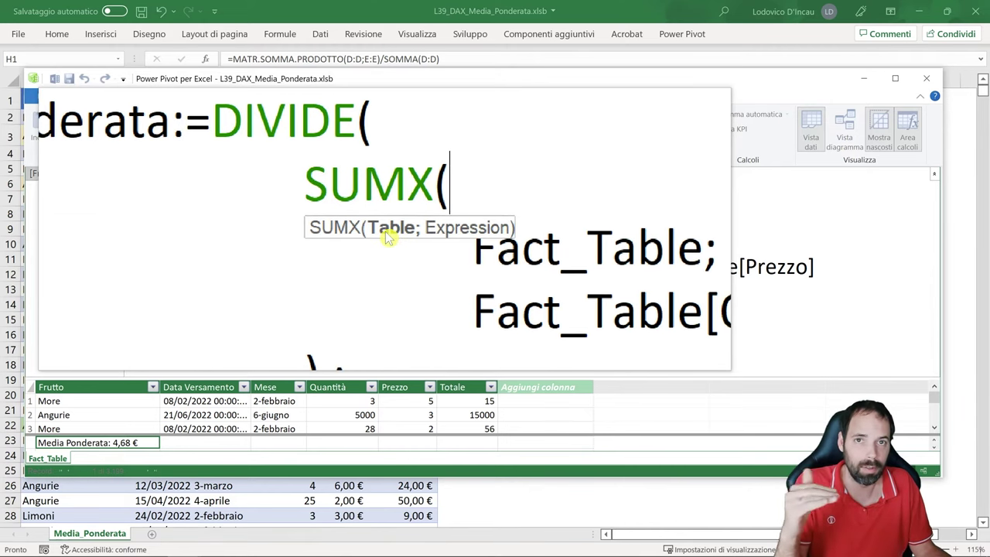
key("super+Escape")
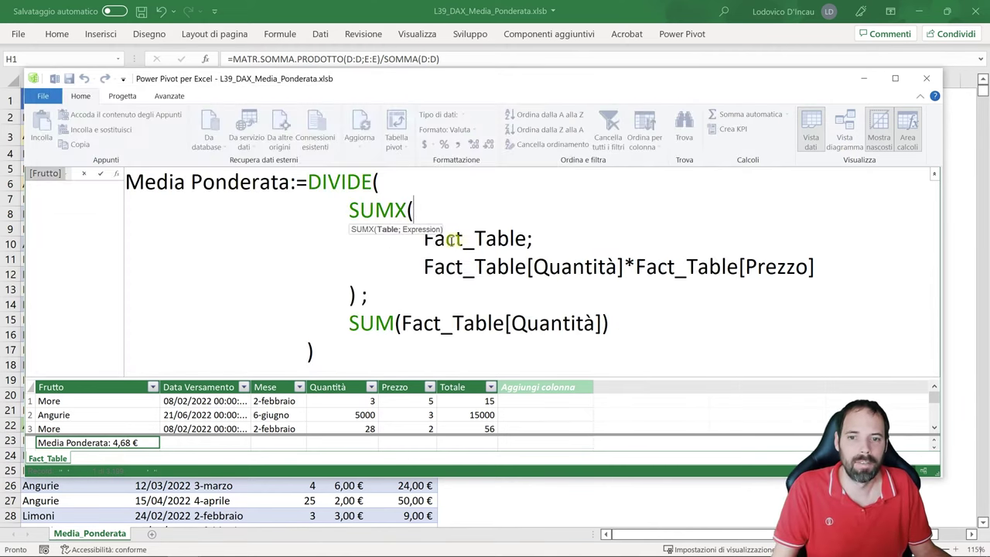
left_click_drag(425, 239, 530, 240)
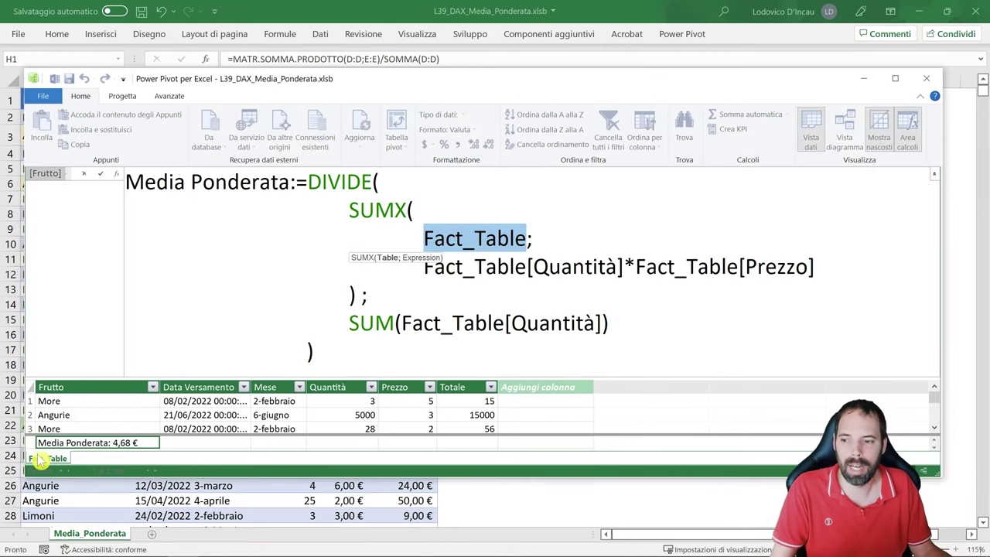
key("super+plus")
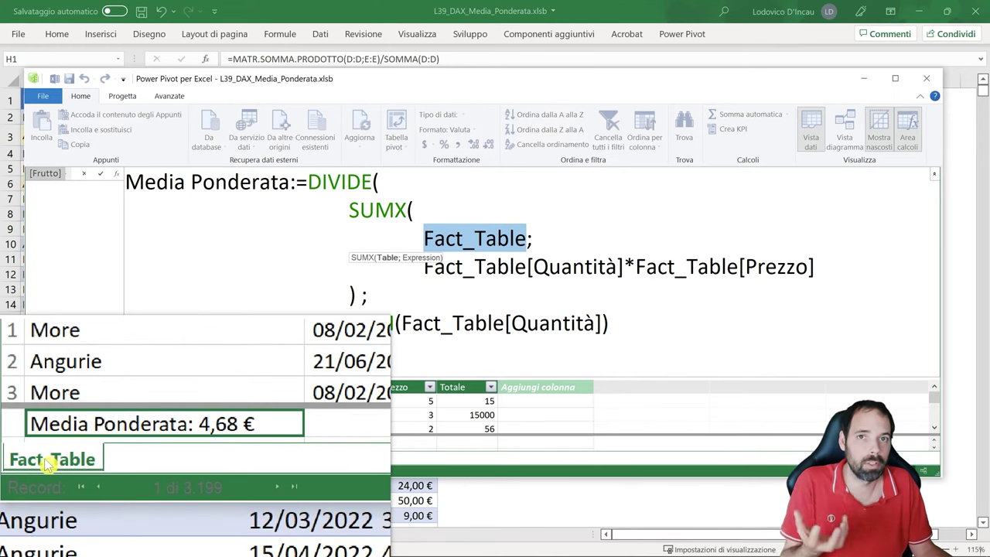
key("super+Escape")
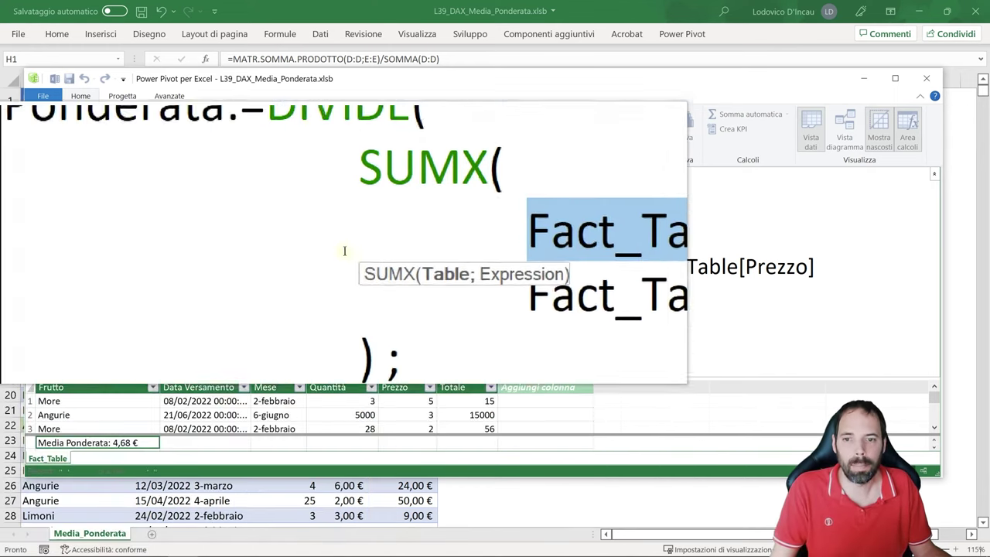
left_click(542, 244)
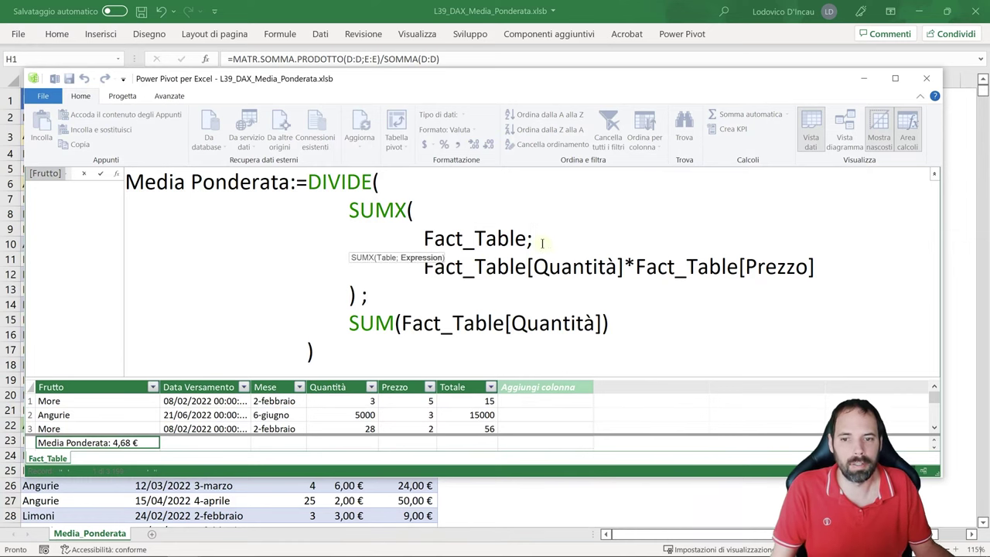
key("super+plus")
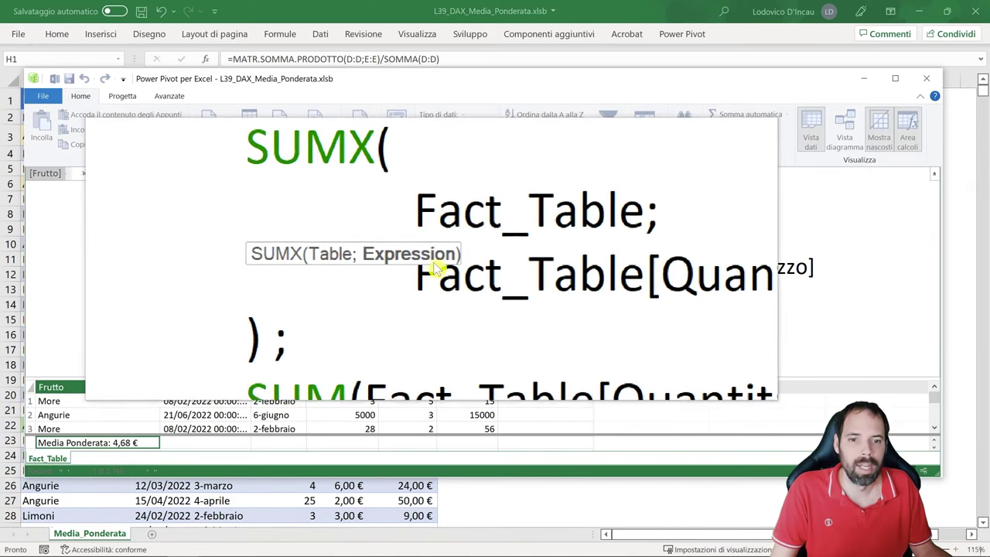
key("super+Escape")
left_click(597, 266)
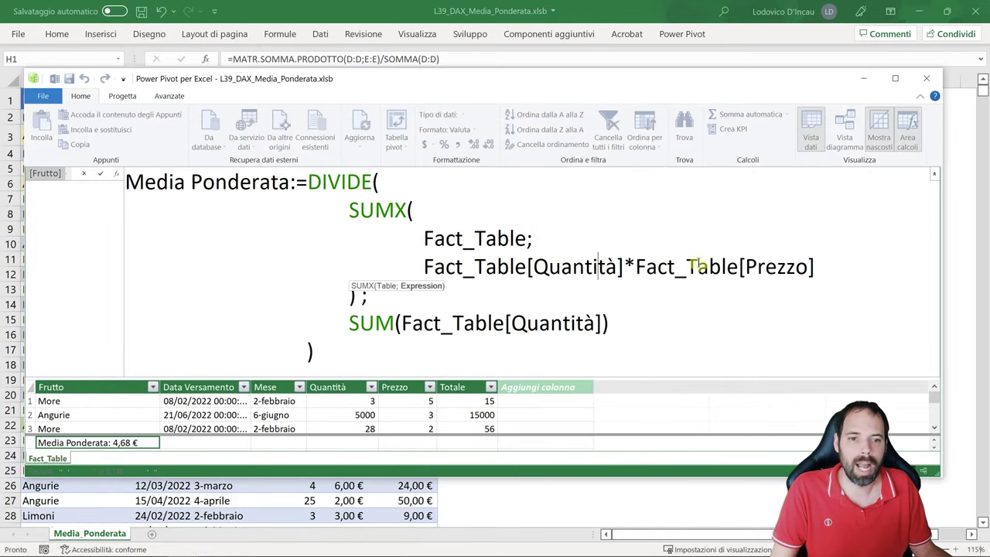
left_click(778, 266)
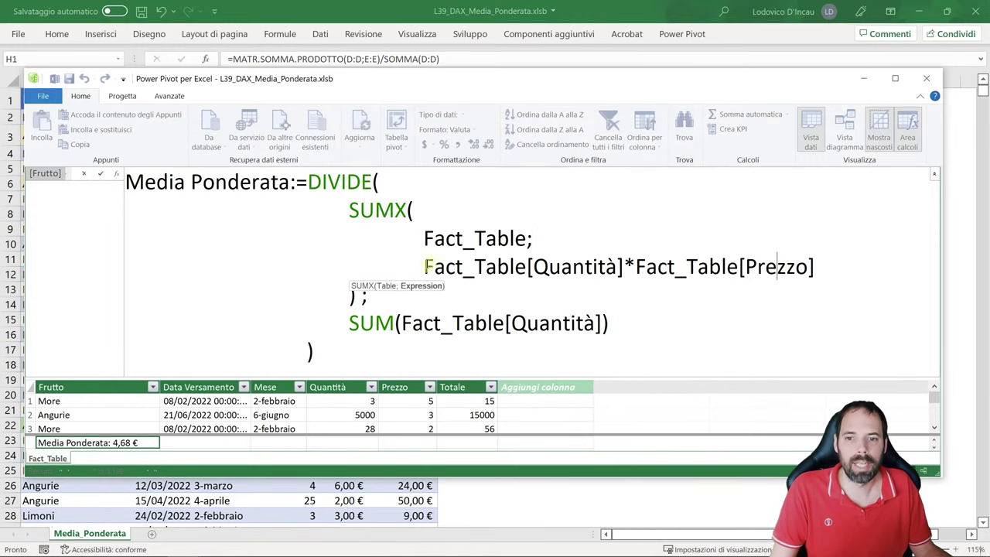
left_click_drag(425, 266, 523, 266)
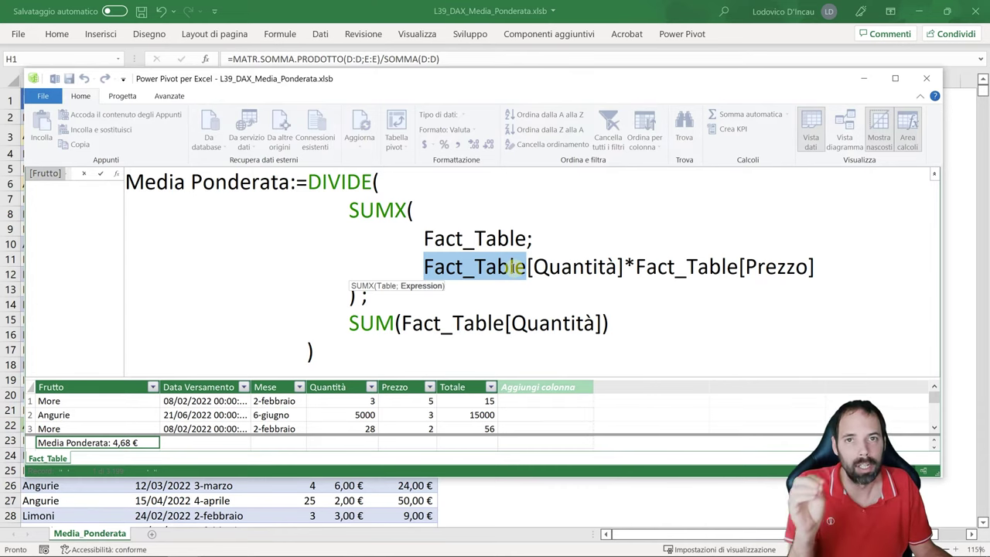
left_click_drag(851, 266, 425, 266)
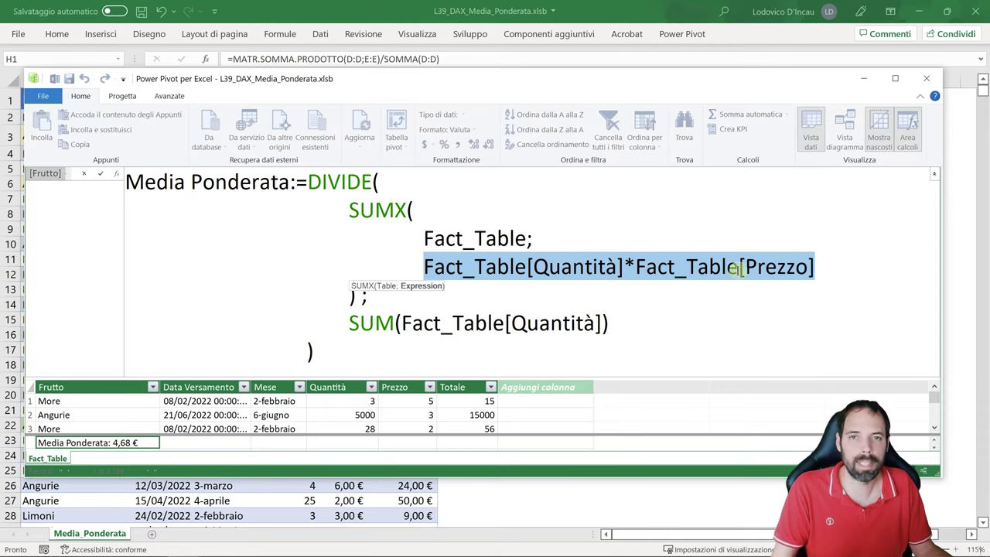
left_click_drag(350, 209, 354, 296)
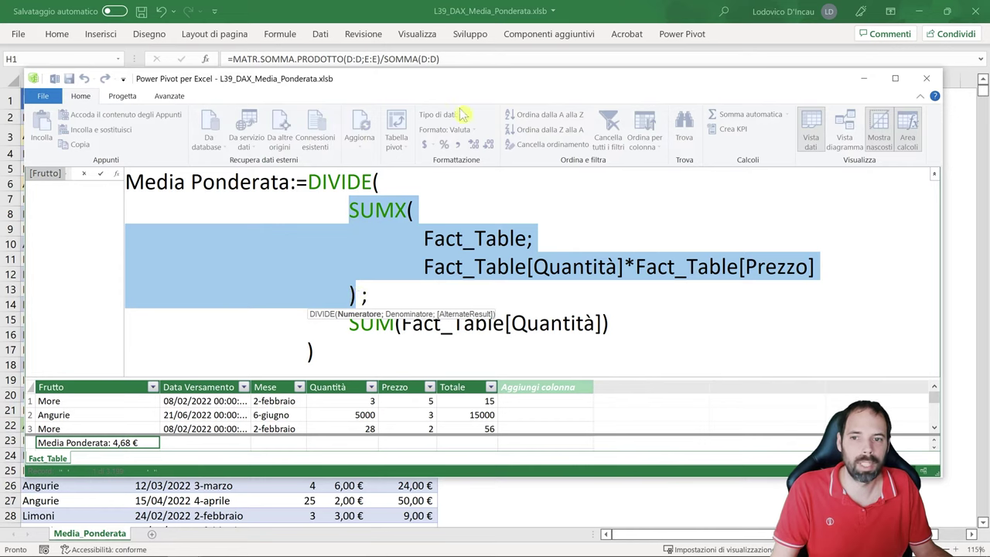
left_click(361, 295)
key("Delete")
type("/")
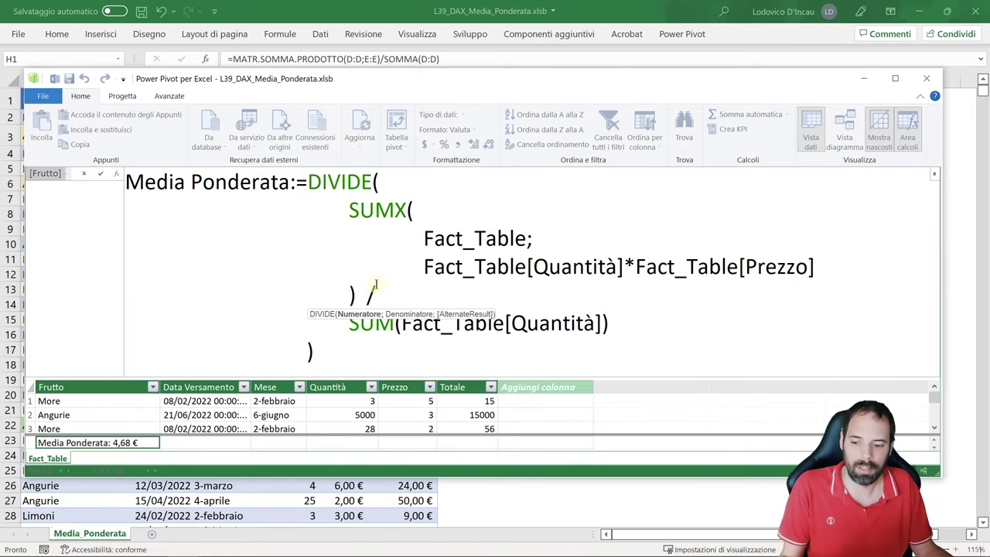
key("BackSpace")
type(";")
left_click(406, 277)
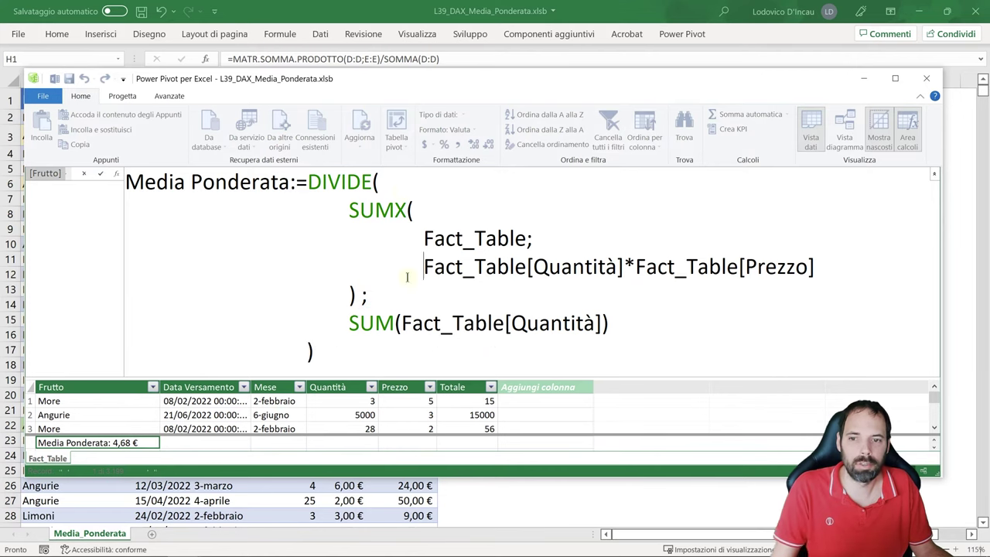
double_click(339, 189)
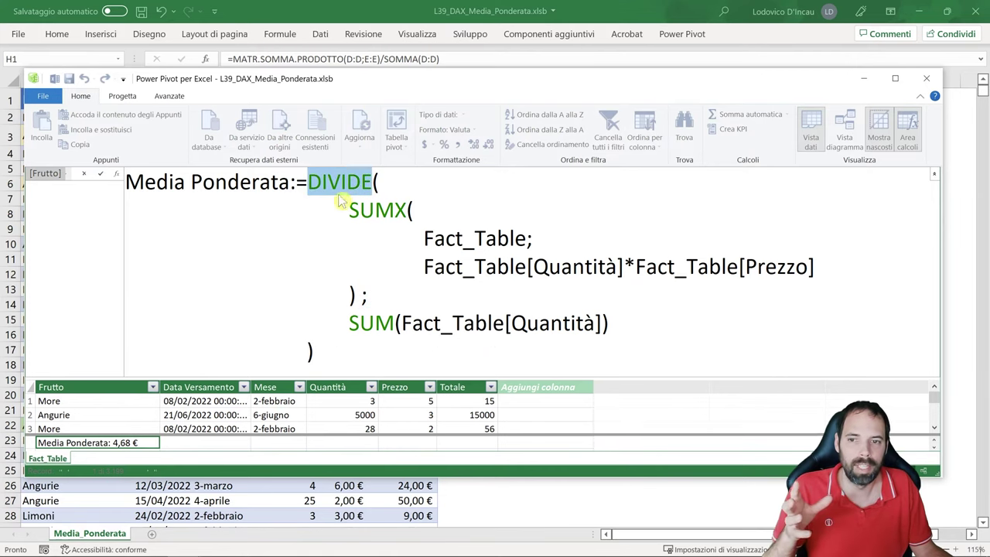
left_click(391, 189)
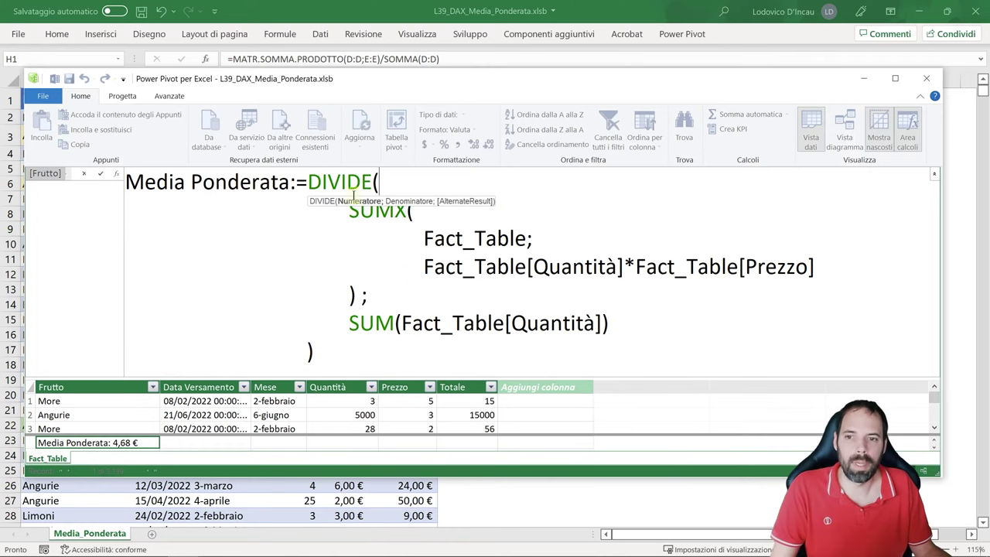
Step: Highlight the SUMX numerator and the SUM(Fact_Table[Quantità]) denominator, then leave the measure formula
left_click_drag(310, 182, 828, 266)
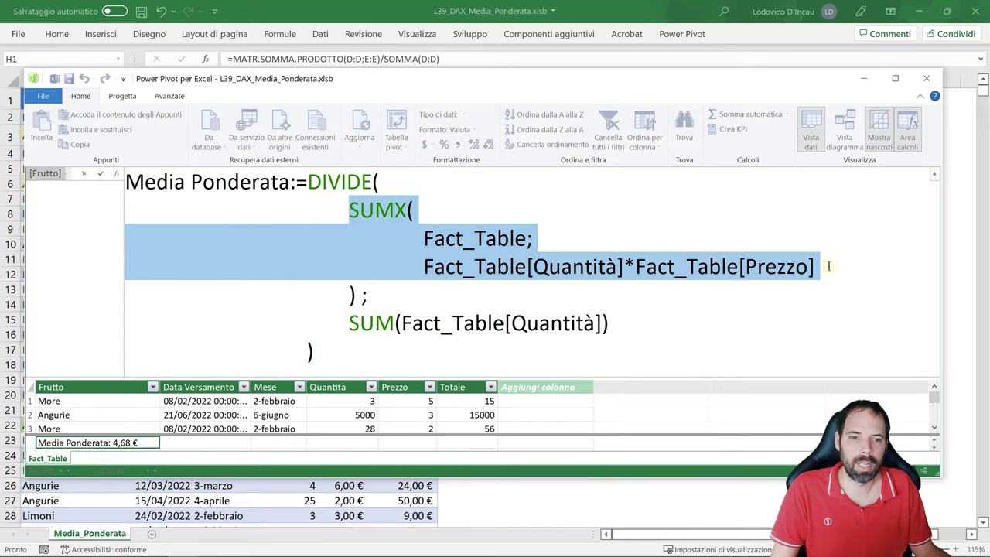
left_click(366, 297)
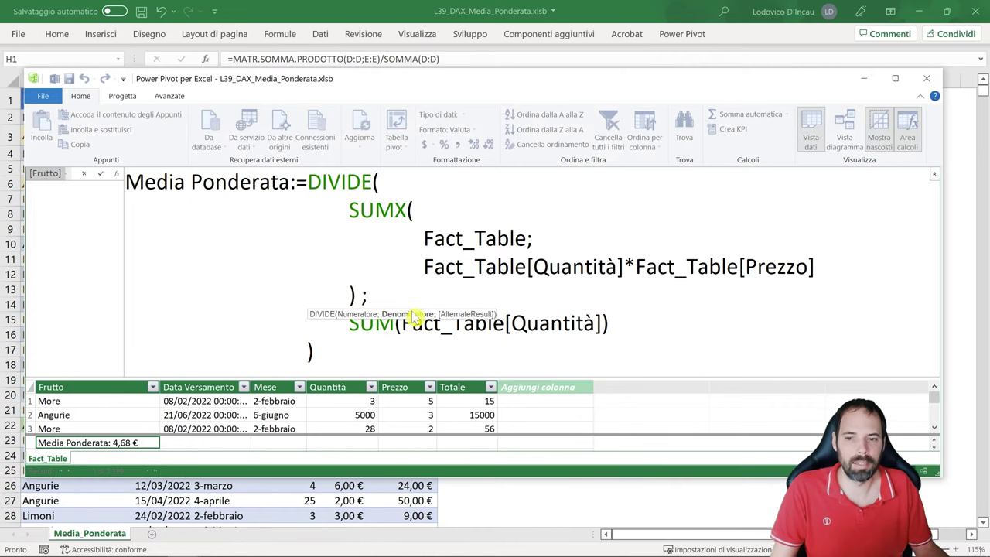
key("super+plus")
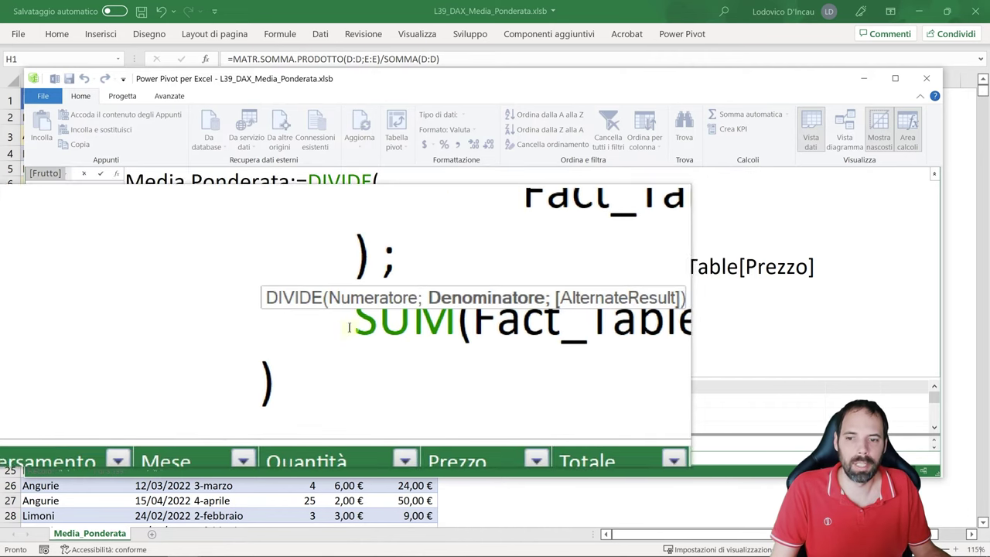
left_click_drag(386, 325, 358, 325)
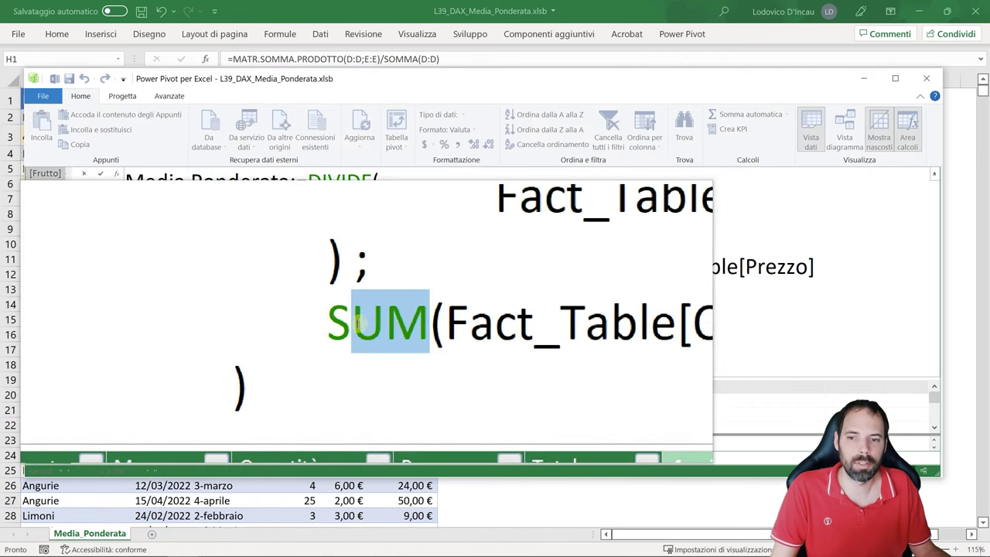
double_click(380, 323)
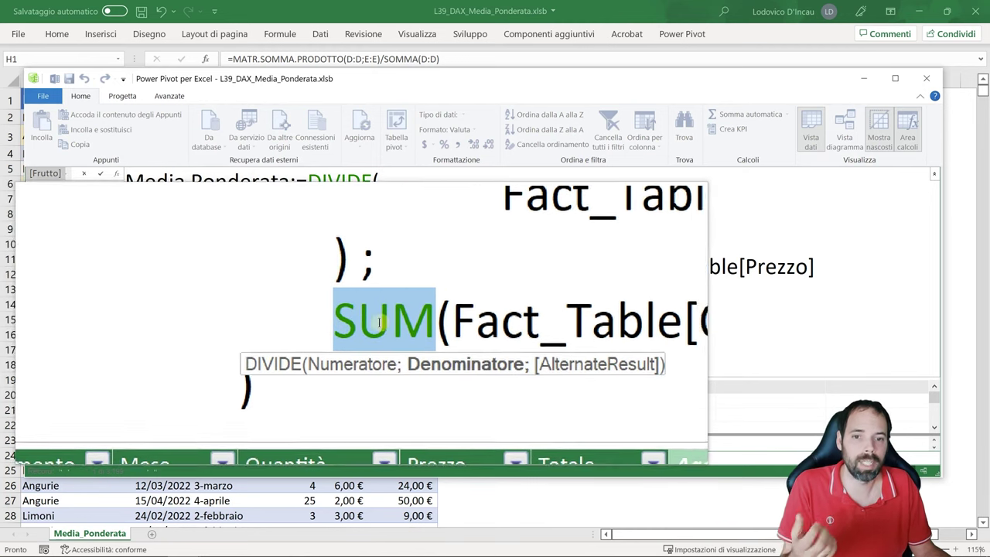
key("super+Escape")
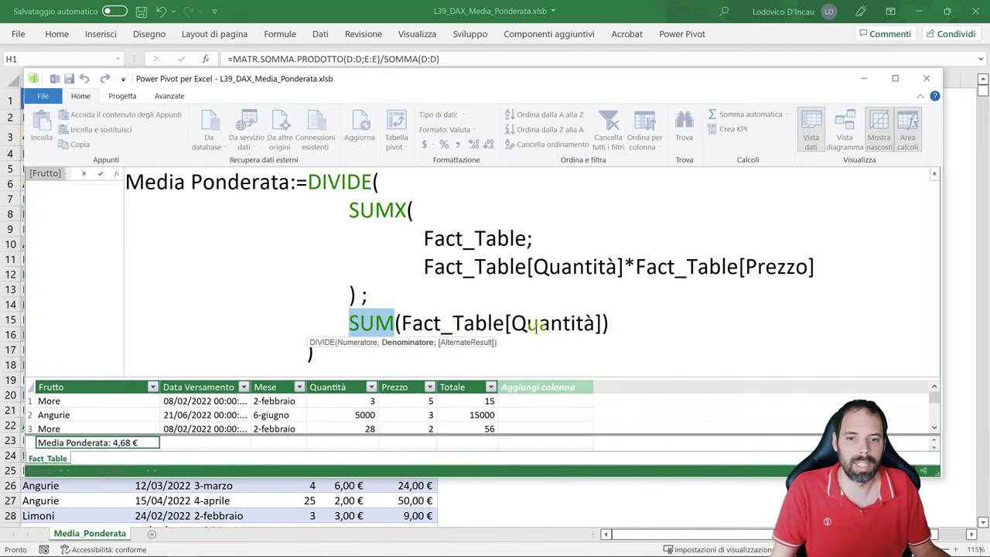
left_click(424, 283)
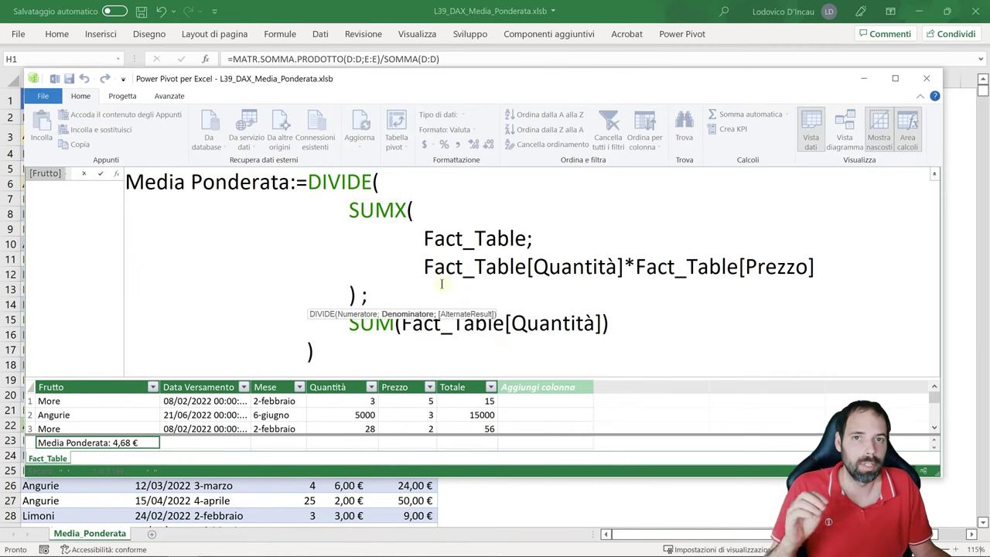
left_click(471, 194)
key("Escape")
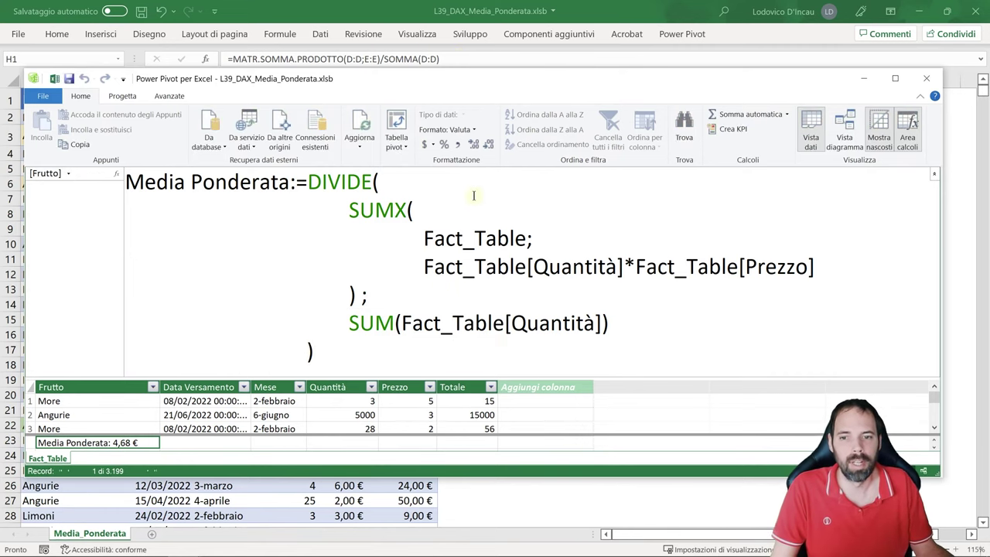
Step: Close Power Pivot and step through the pivot's Angurie month labels down to 6-giugno
left_click(860, 78)
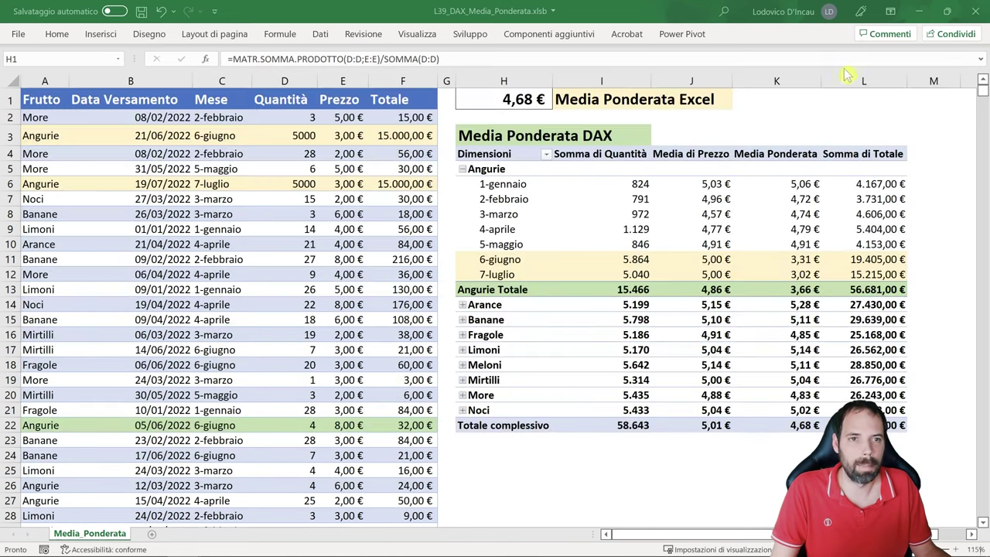
left_click(704, 229)
left_click(776, 198)
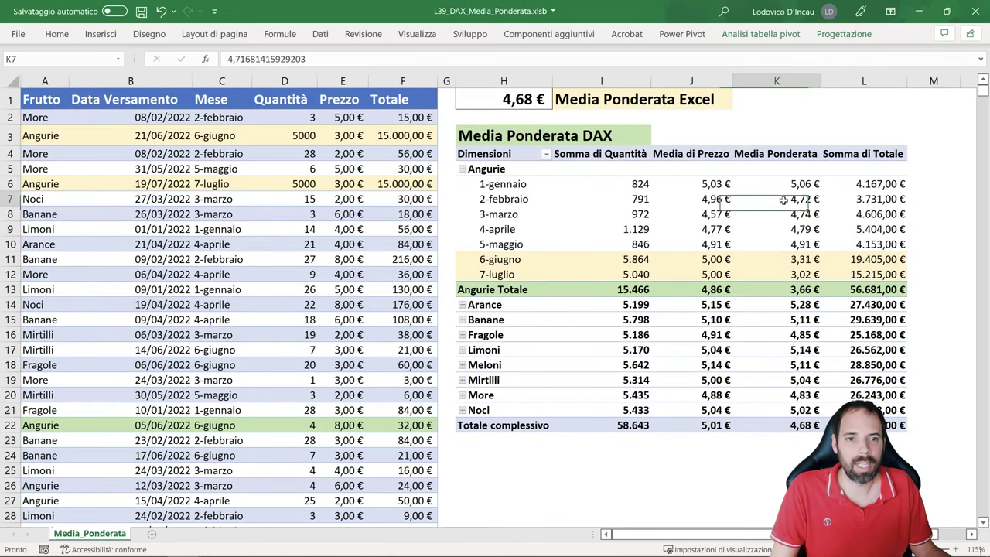
left_click(503, 184)
left_click(499, 214)
left_click(501, 244)
left_click(500, 260)
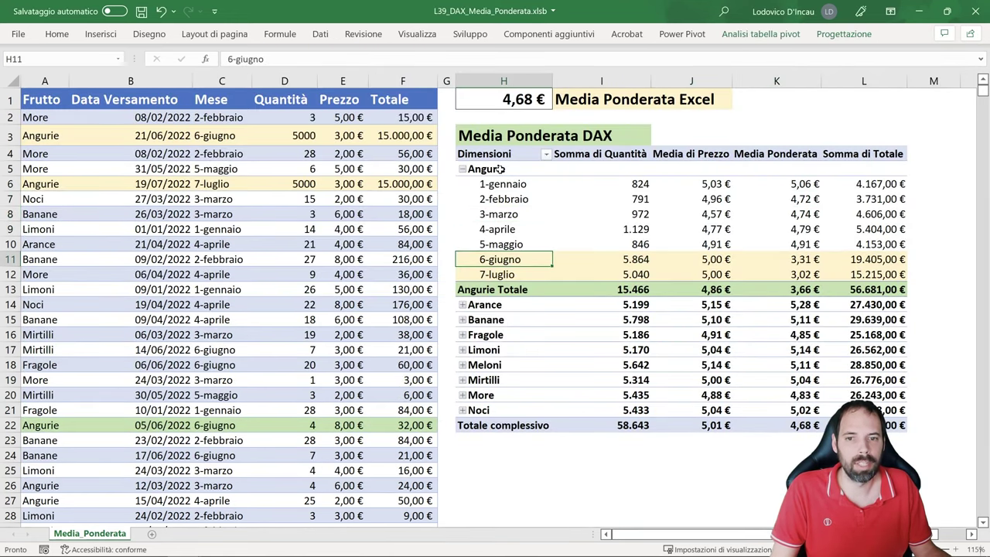
Step: Inspect the Angurie monthly Media Ponderata values in the pivot
left_click(499, 168)
left_click(790, 183)
left_click(787, 199)
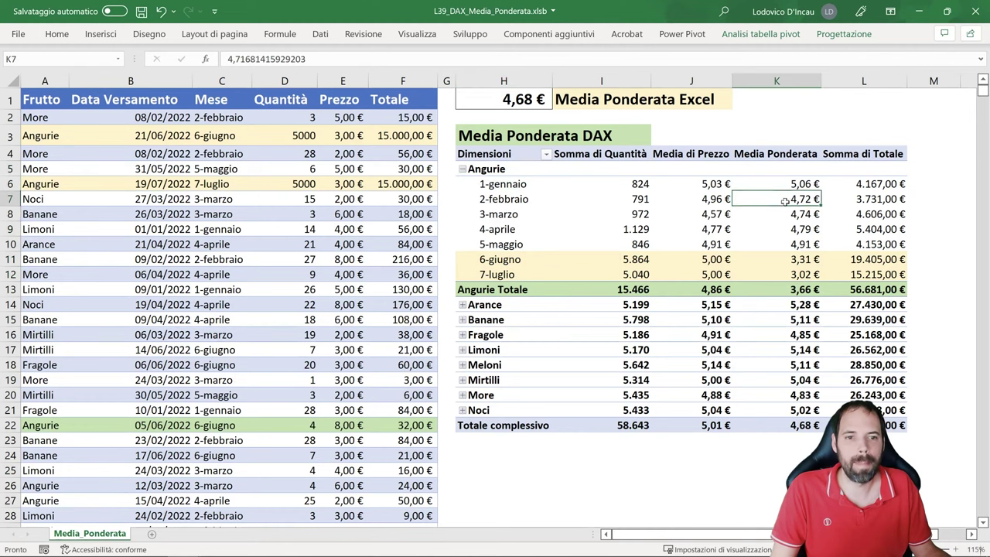
left_click(787, 214)
left_click(788, 229)
left_click(499, 189)
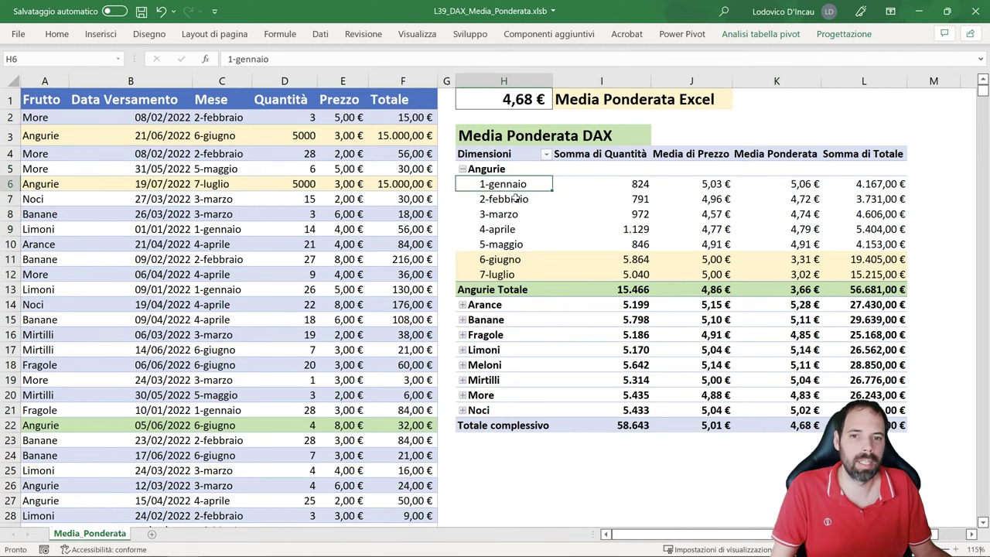
Step: Collapse Angurie to check its 3,66 € weighted average, then expand its months again
left_click(462, 169)
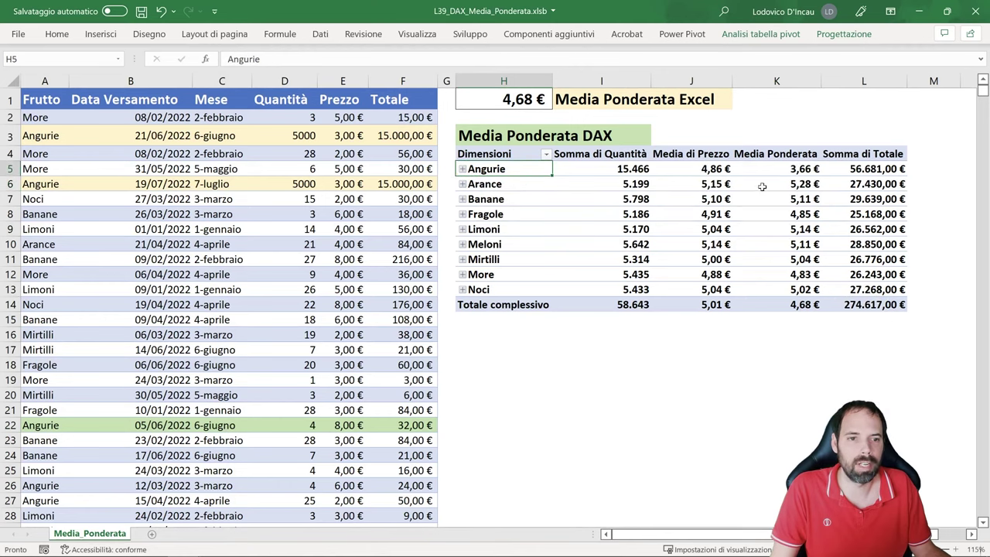
left_click(783, 171)
left_click(496, 172)
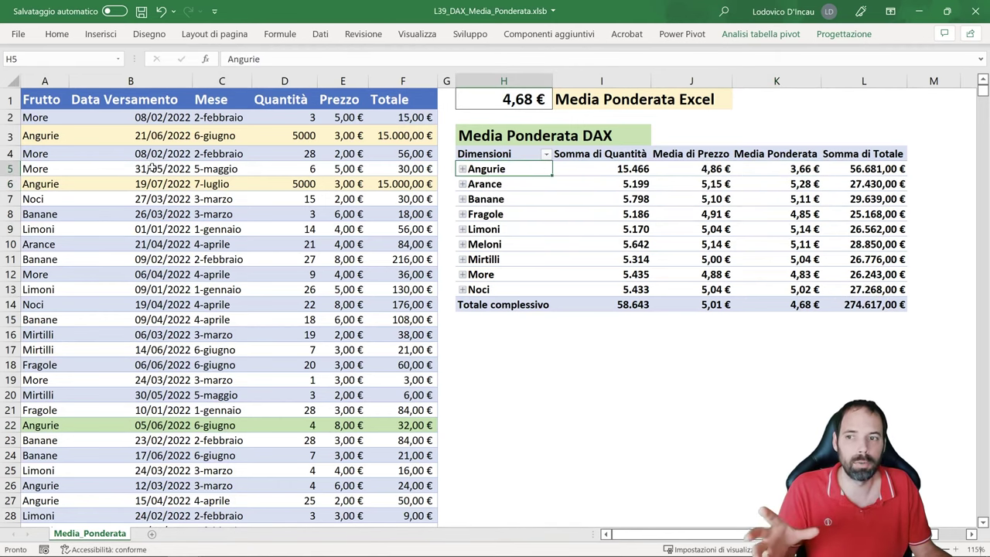
left_click(462, 168)
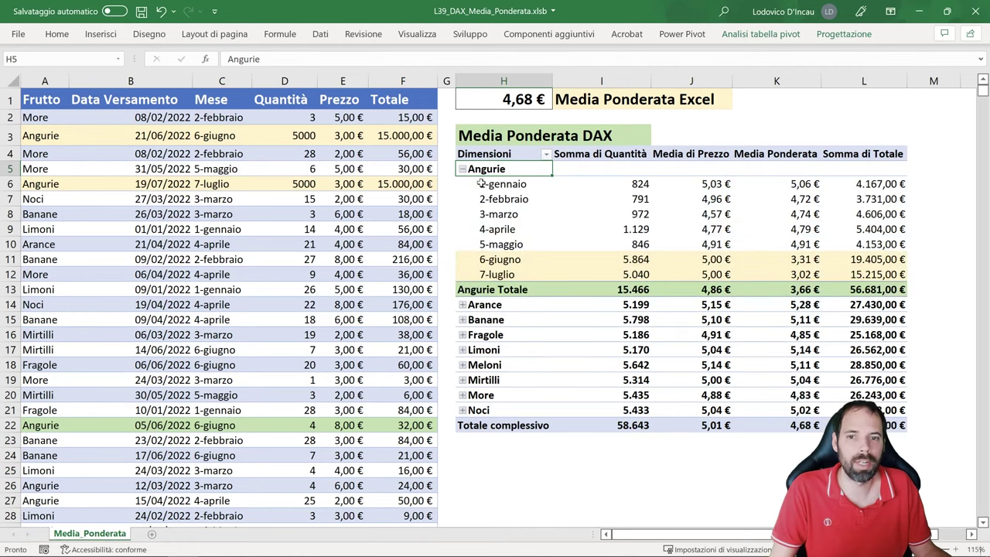
Step: Check the recalculated 1-gennaio Angurie weighted average and select the Angurie row label
left_click(803, 183)
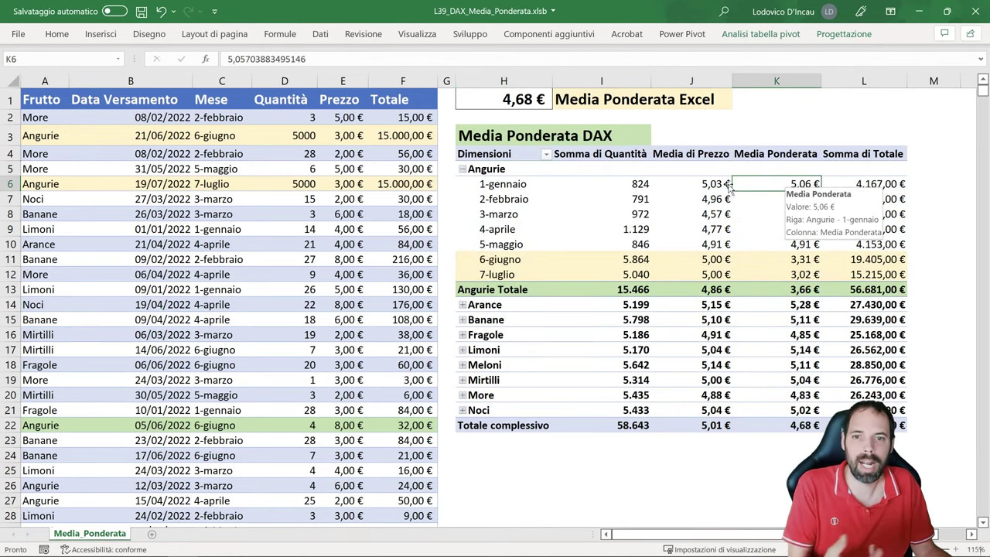
left_click(494, 182)
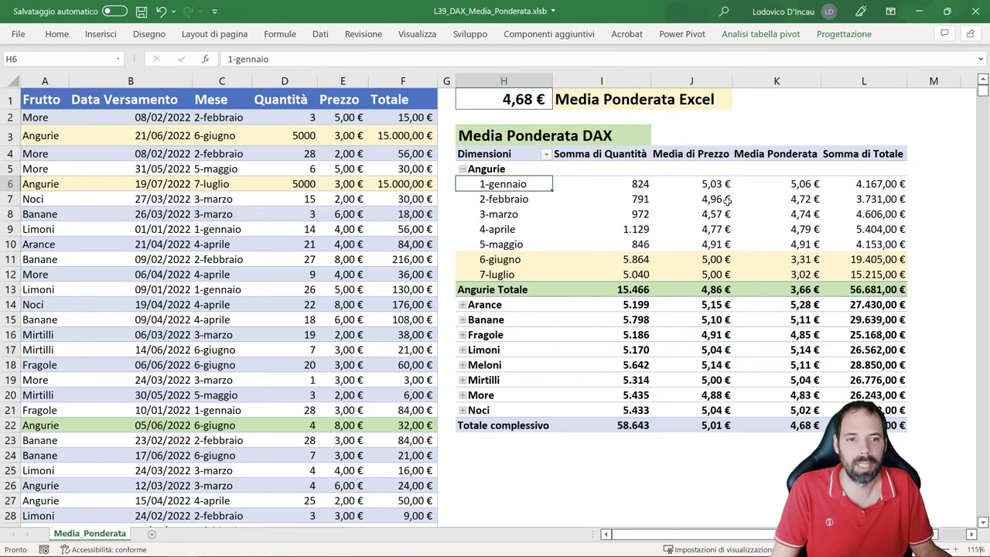
left_click(799, 184)
left_click(503, 168)
left_click(508, 98)
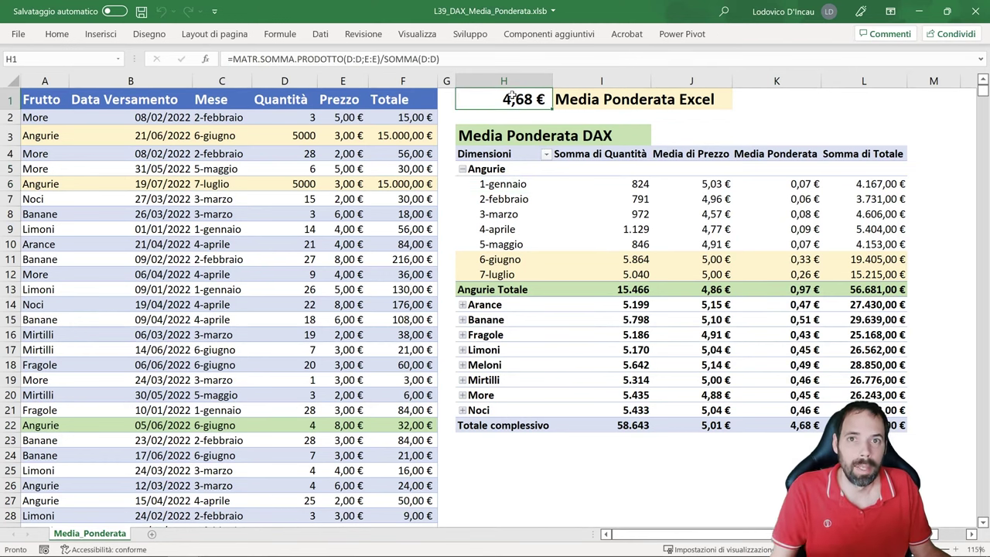